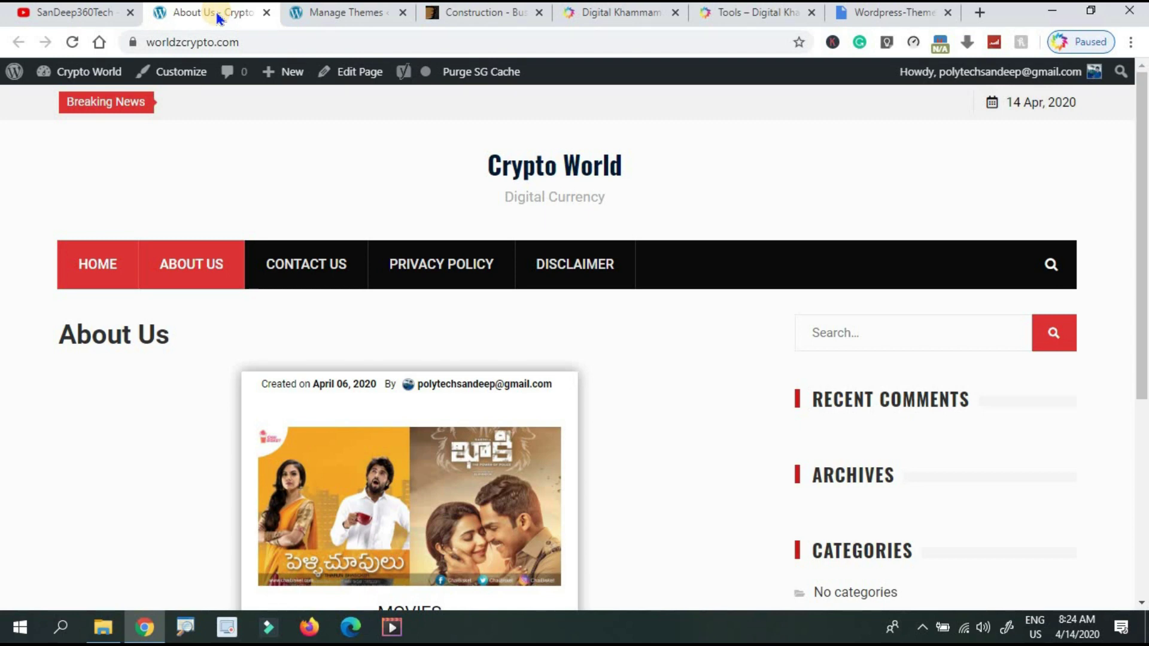
Find Free Themes Worth 200$ on Digital Khammam's Tools page and download Wordpress-Theme.zip from its Google Drive page
{"action": "left_click", "coordinate": [611, 12]}
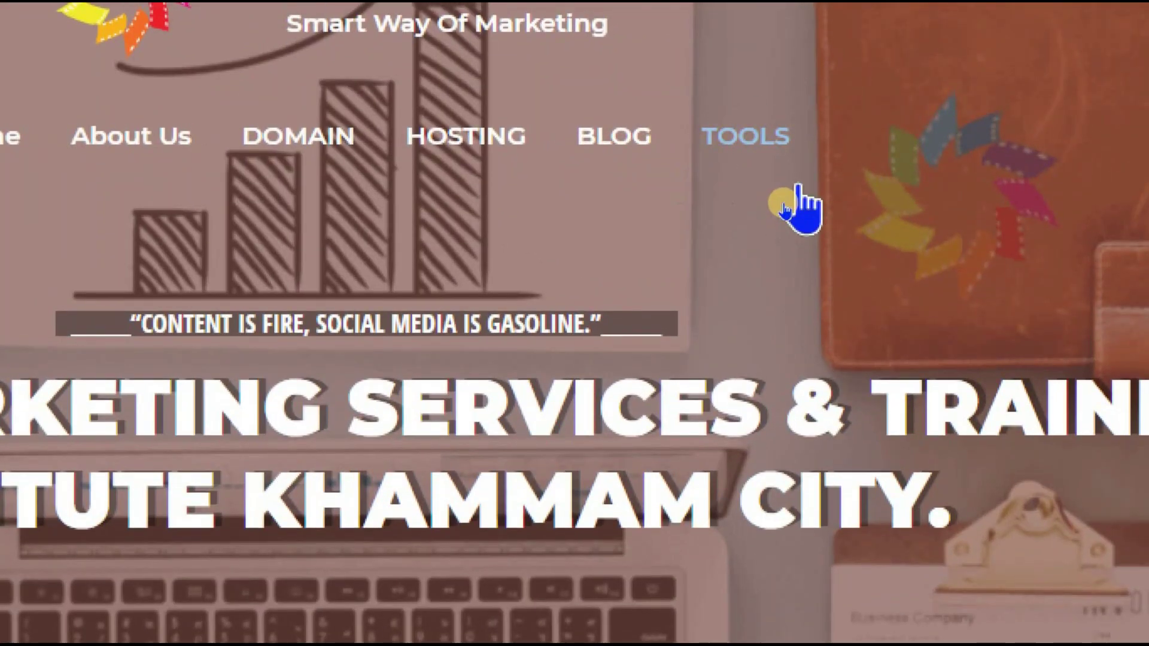
{"action": "left_click", "coordinate": [796, 187], "text": "ctrl"}
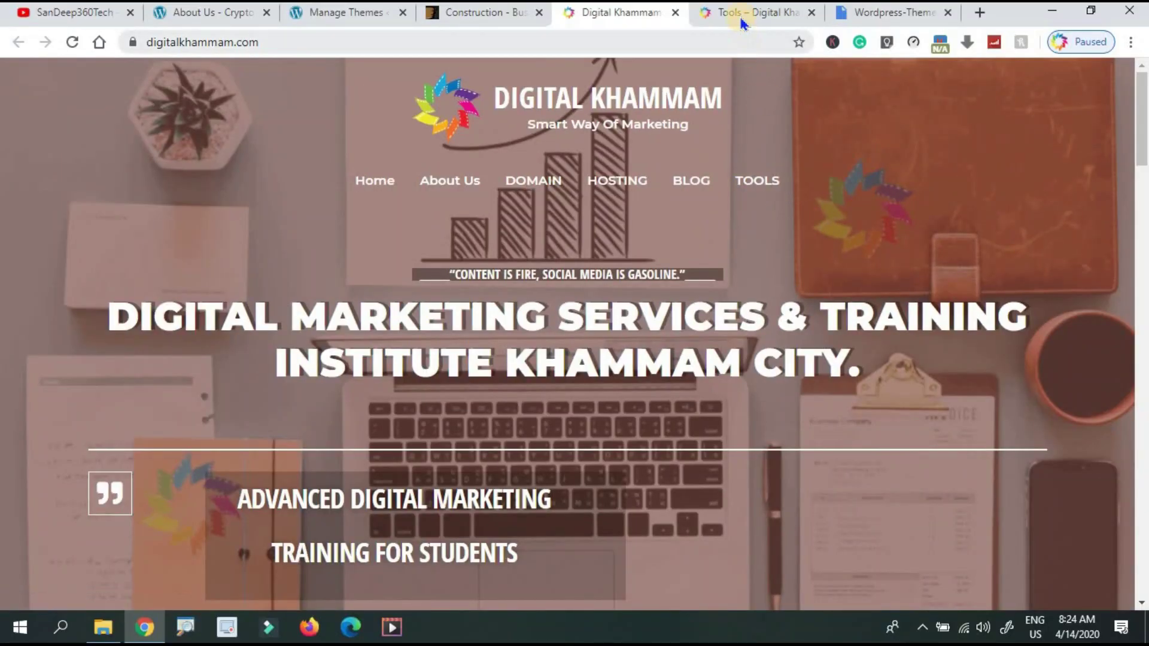
{"action": "left_click", "coordinate": [742, 18]}
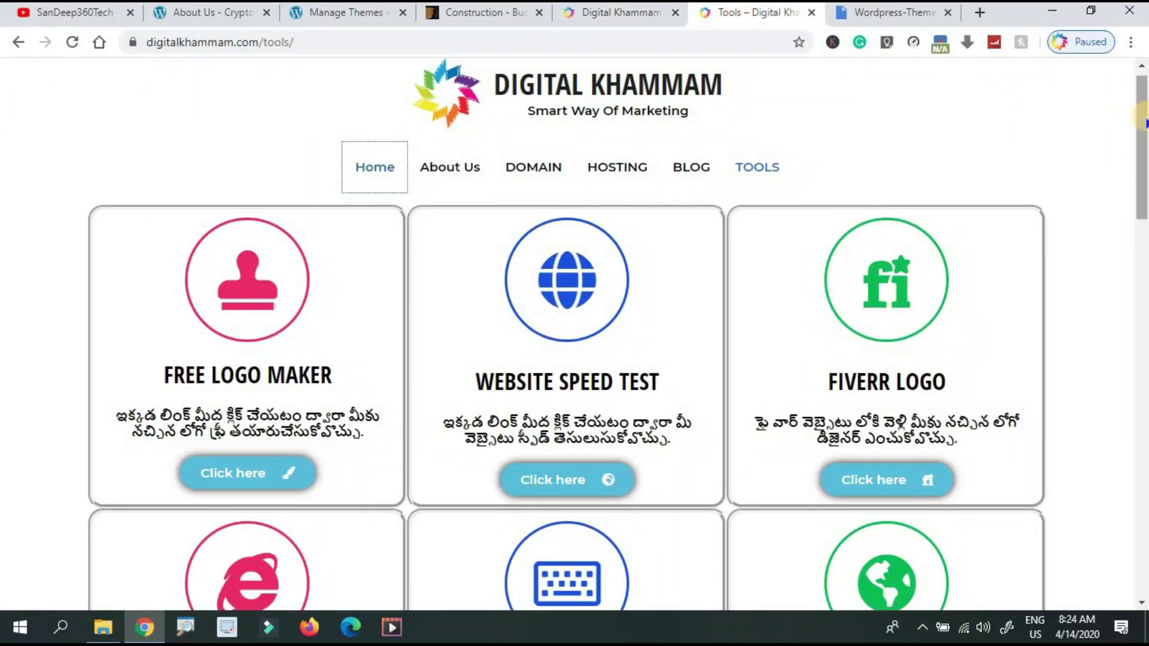
{"action": "left_click_drag", "start_coordinate": [1143, 117], "coordinate": [1142, 536]}
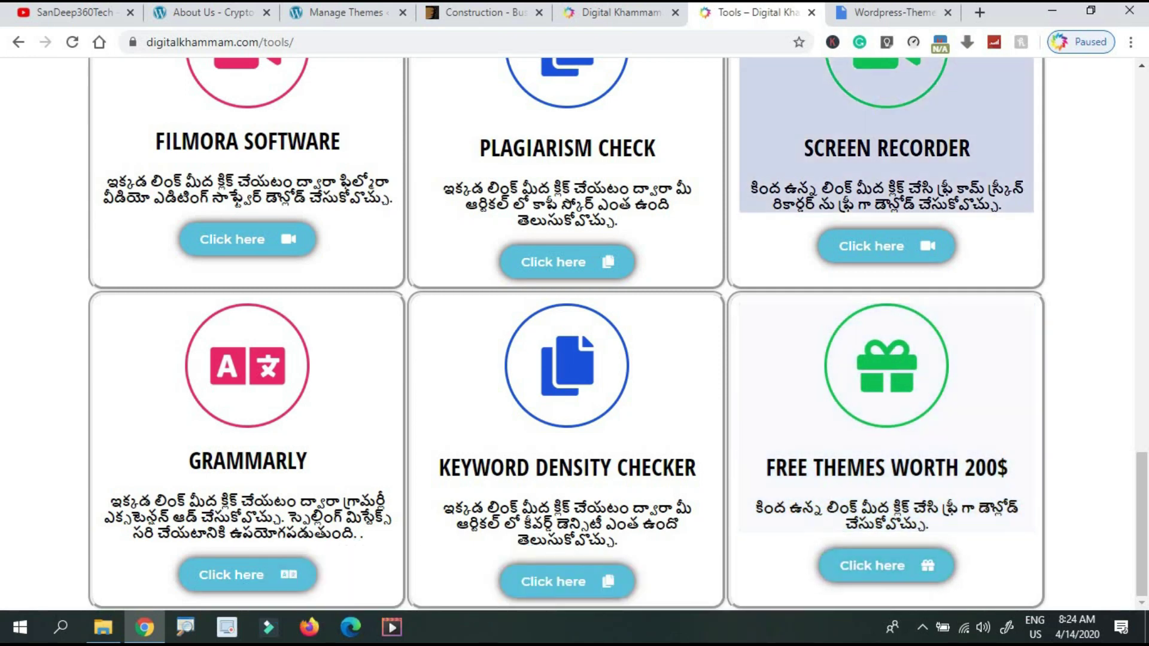
{"action": "left_click", "coordinate": [879, 15]}
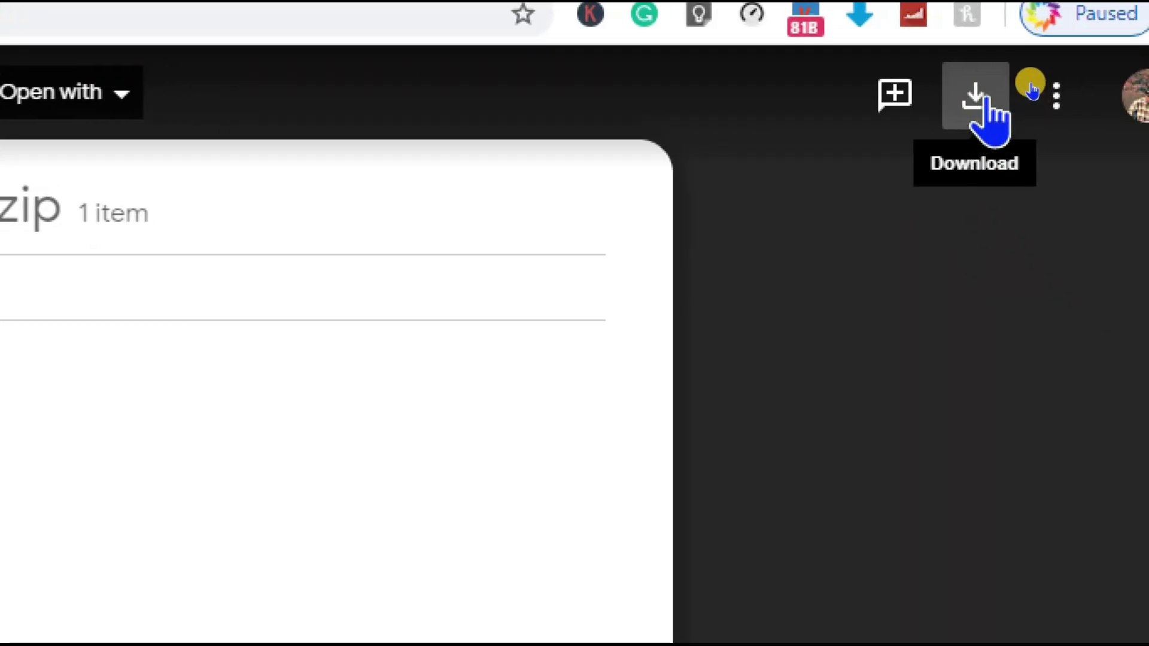
{"action": "left_click", "coordinate": [977, 95]}
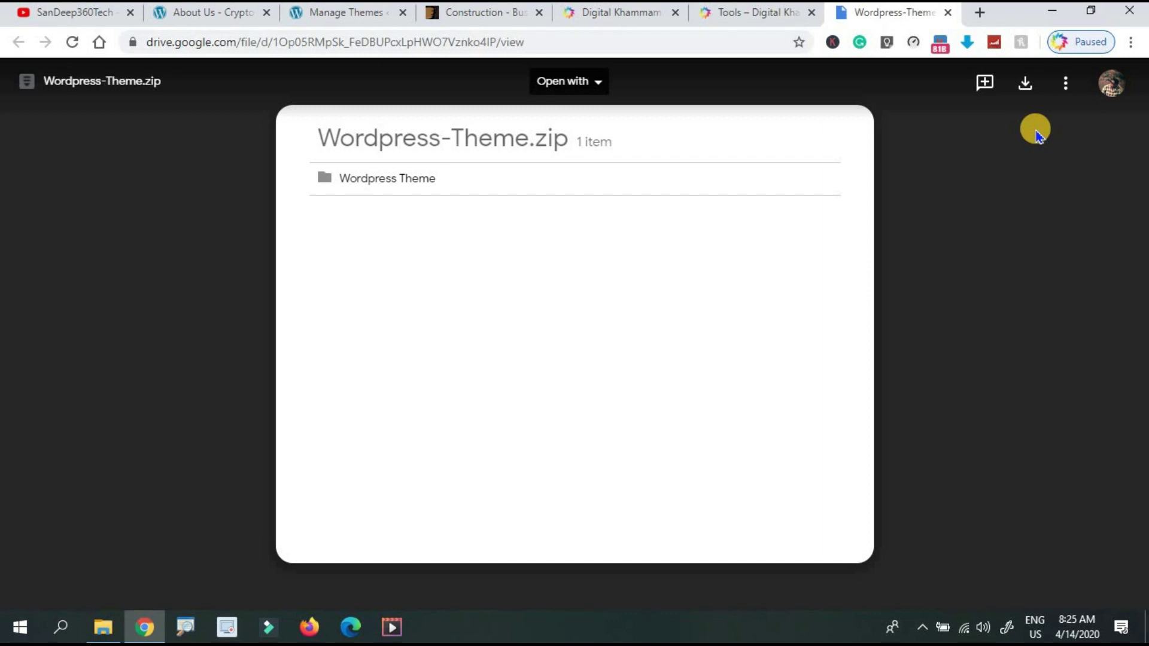
Switch to File Explorer and extract the Wordpress-Theme archive into the wordpress premimum themes folder
{"action": "left_click", "coordinate": [102, 627]}
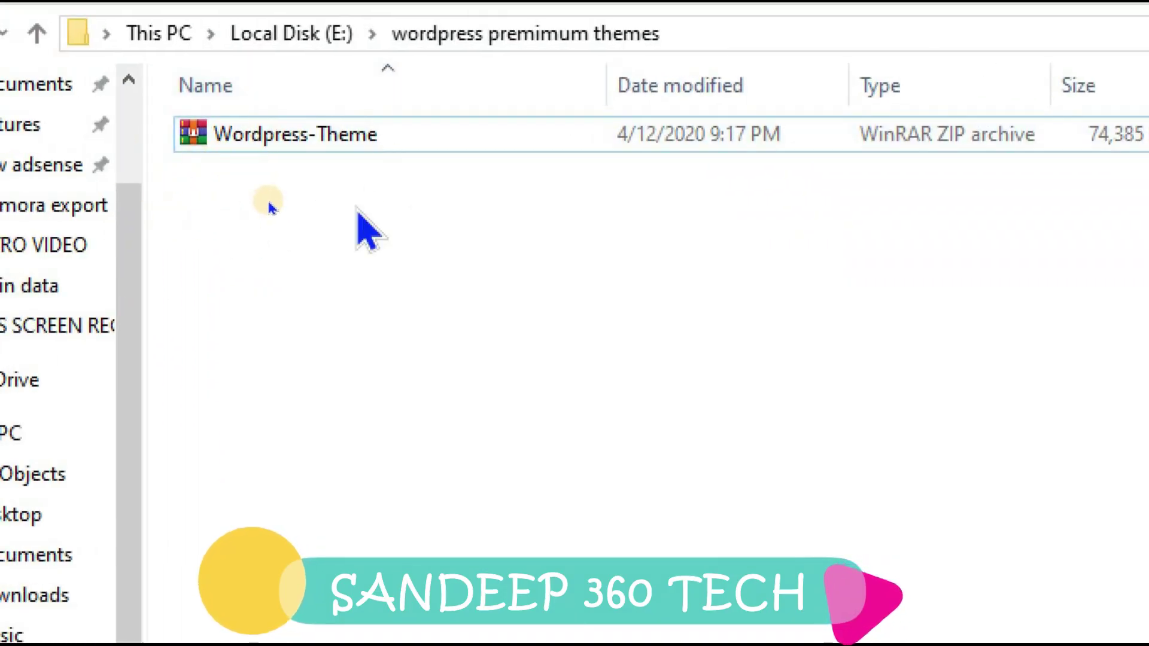
{"action": "left_click", "coordinate": [290, 133]}
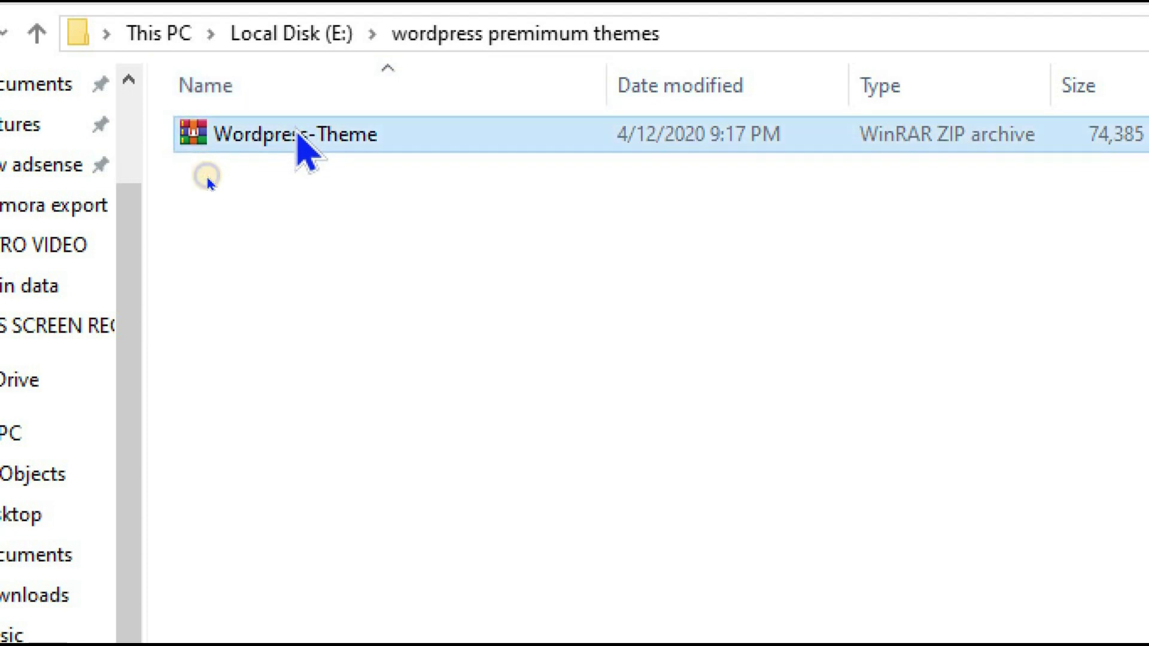
{"action": "right_click", "coordinate": [298, 133]}
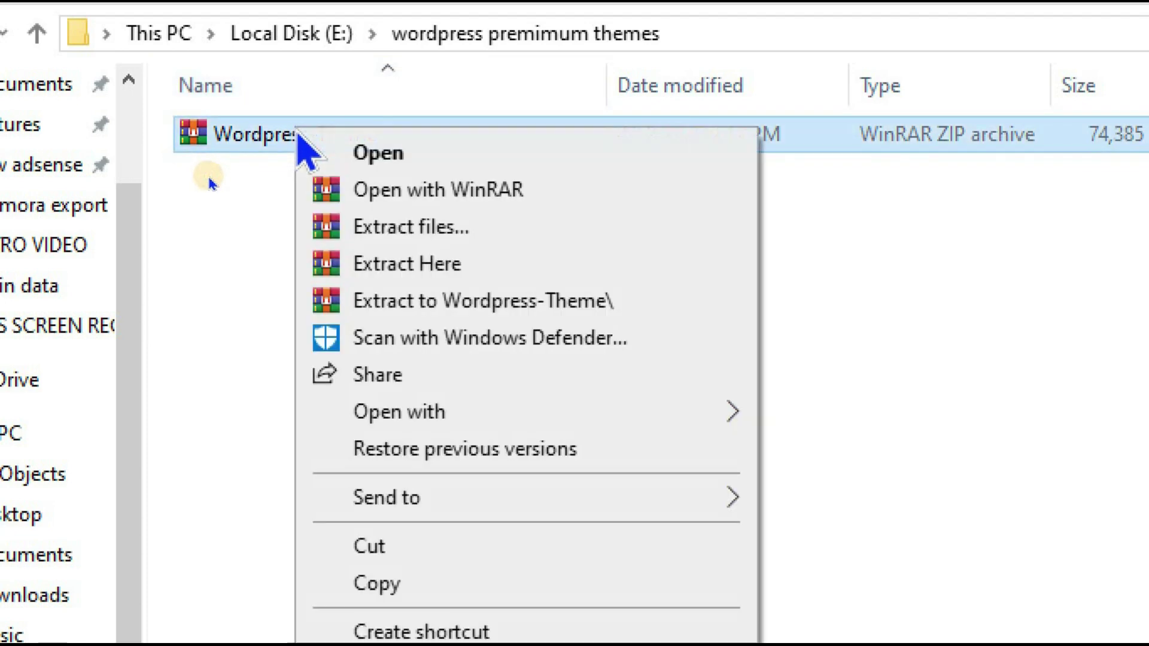
{"action": "left_click", "coordinate": [376, 272]}
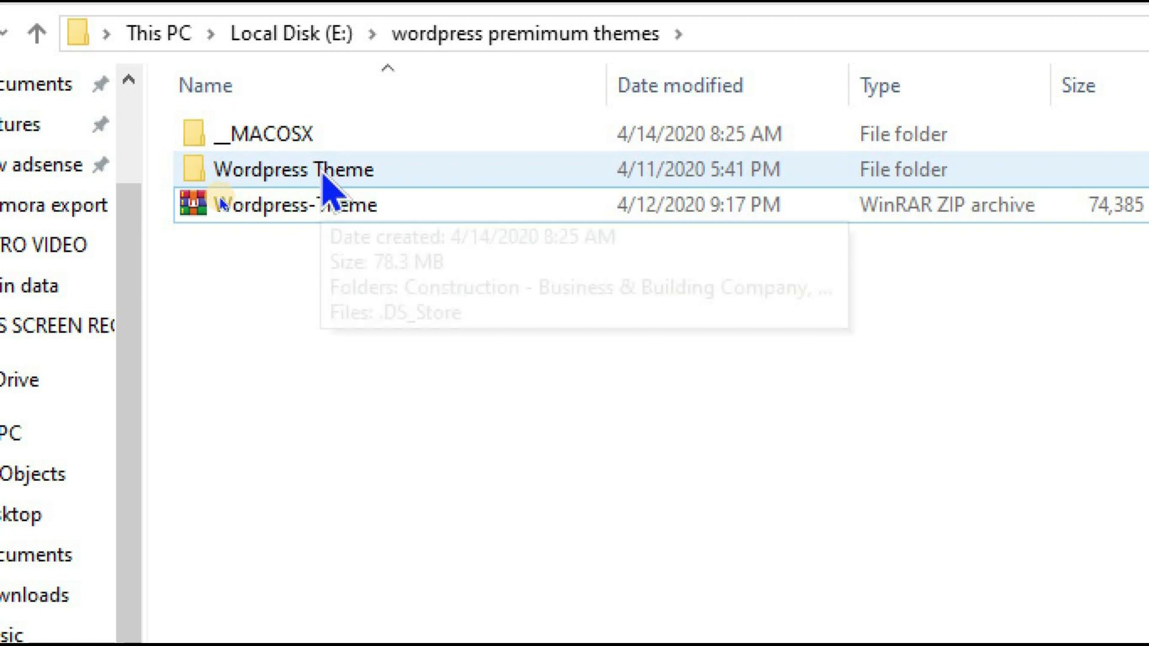
Examine the theme archives of October - Responsive One Page in the extracted Wordpress Theme folder, and return to the theme list
{"action": "double_click", "coordinate": [326, 173]}
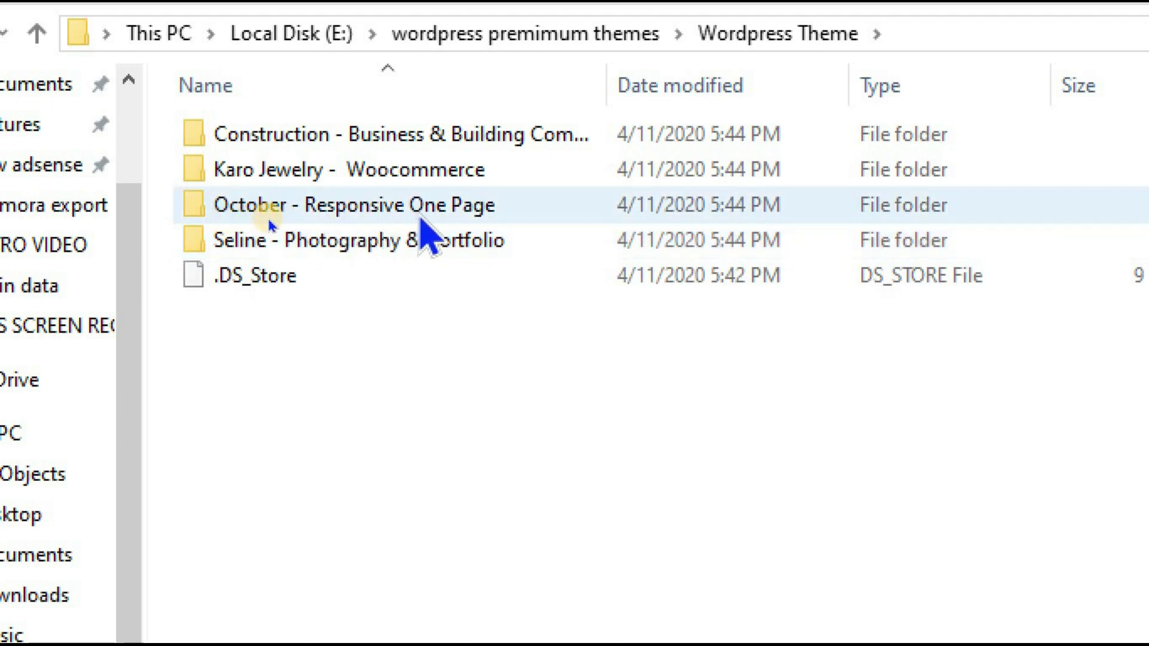
{"action": "mouse_move", "coordinate": [421, 219]}
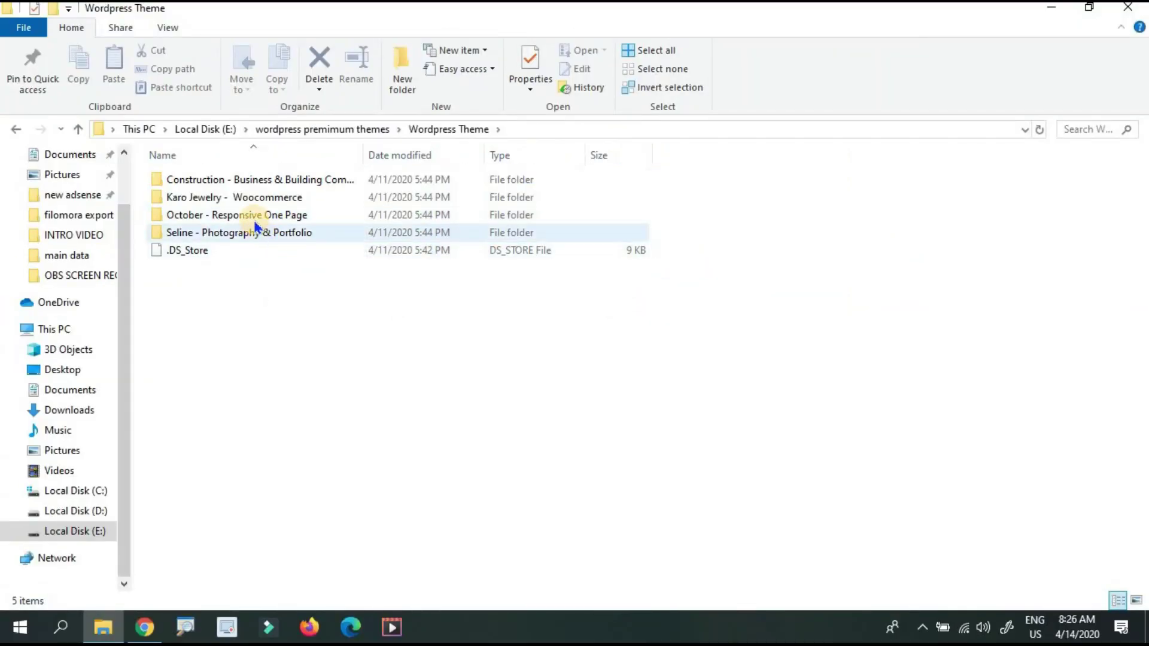
{"action": "double_click", "coordinate": [254, 219]}
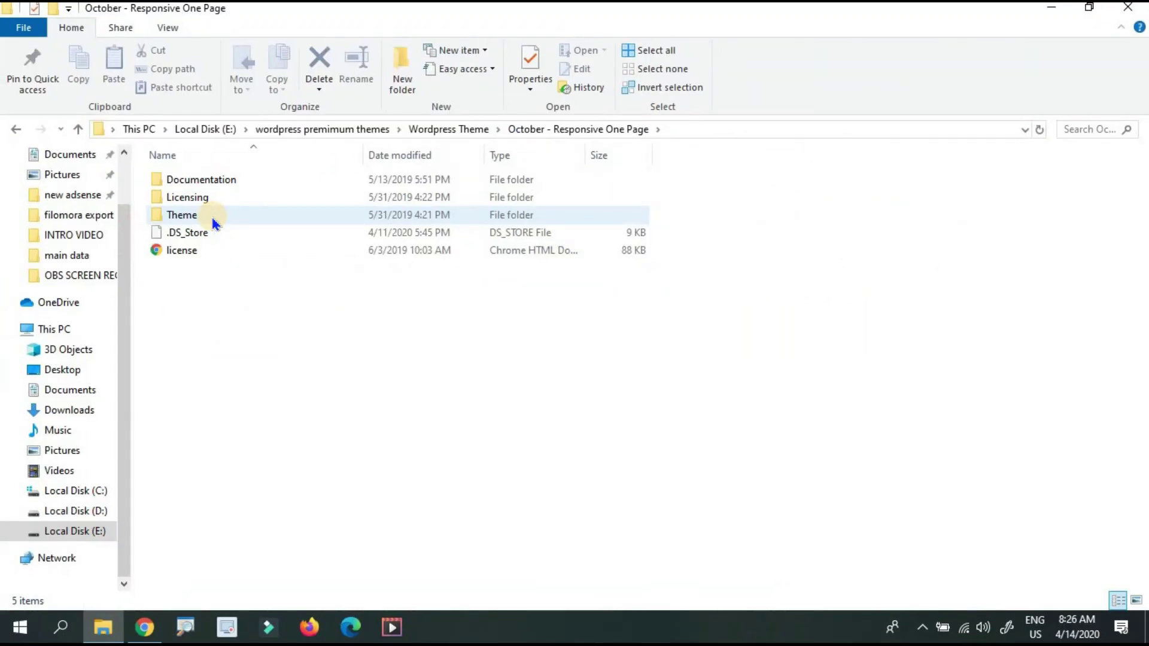
{"action": "left_click", "coordinate": [213, 222]}
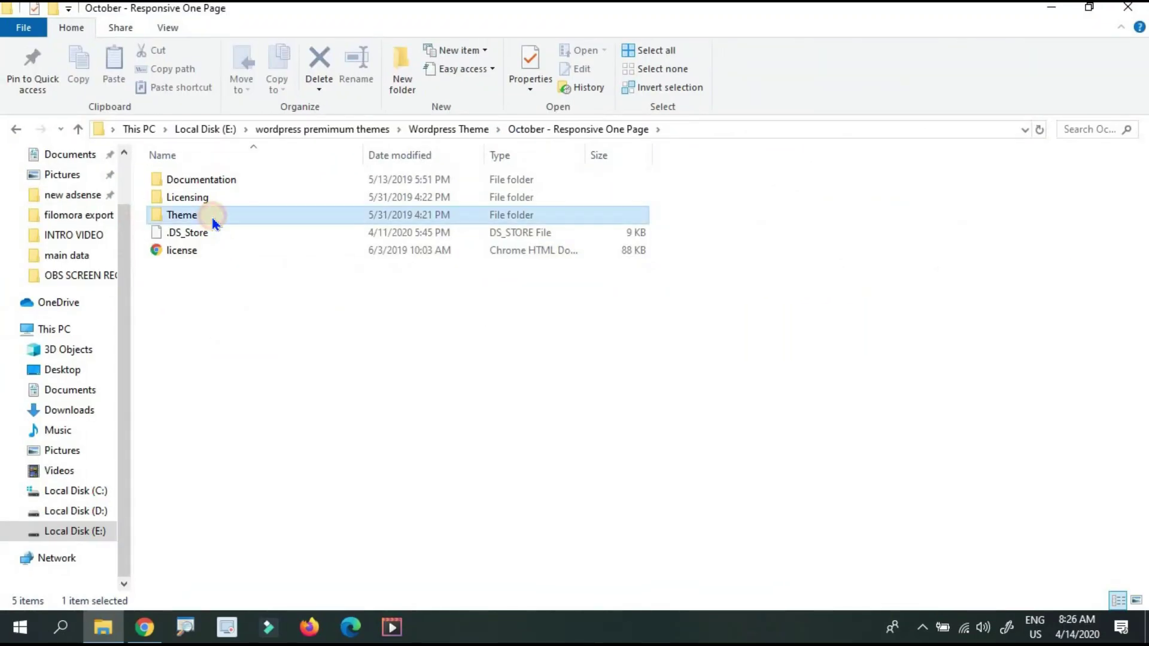
{"action": "double_click", "coordinate": [212, 223]}
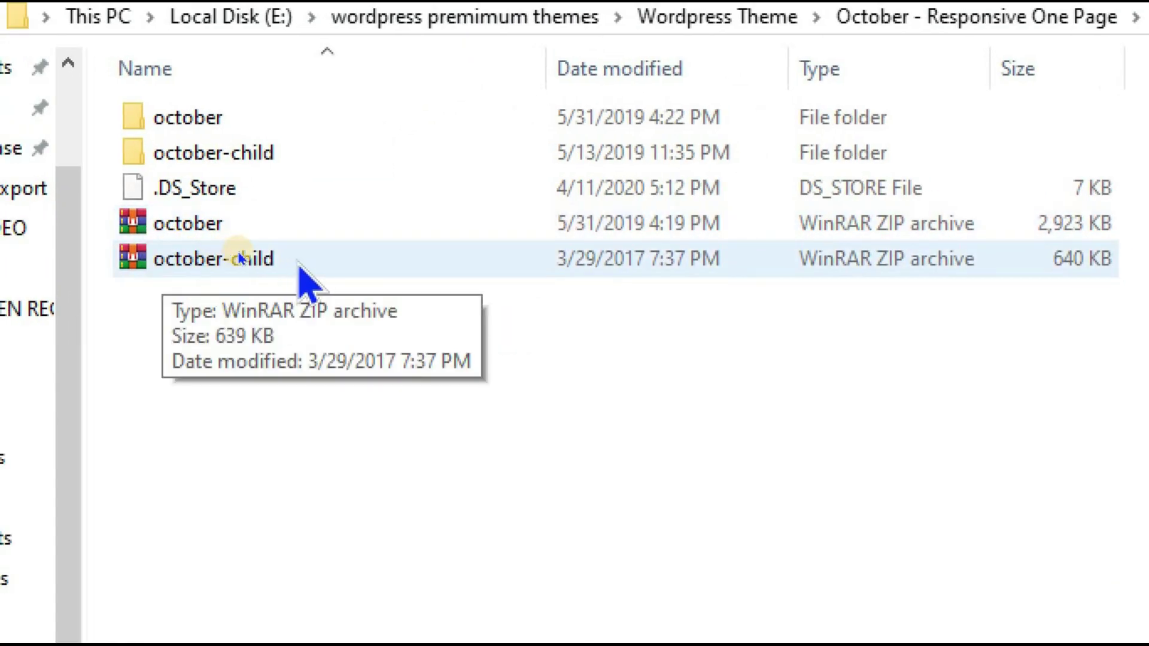
{"action": "left_click", "coordinate": [224, 231]}
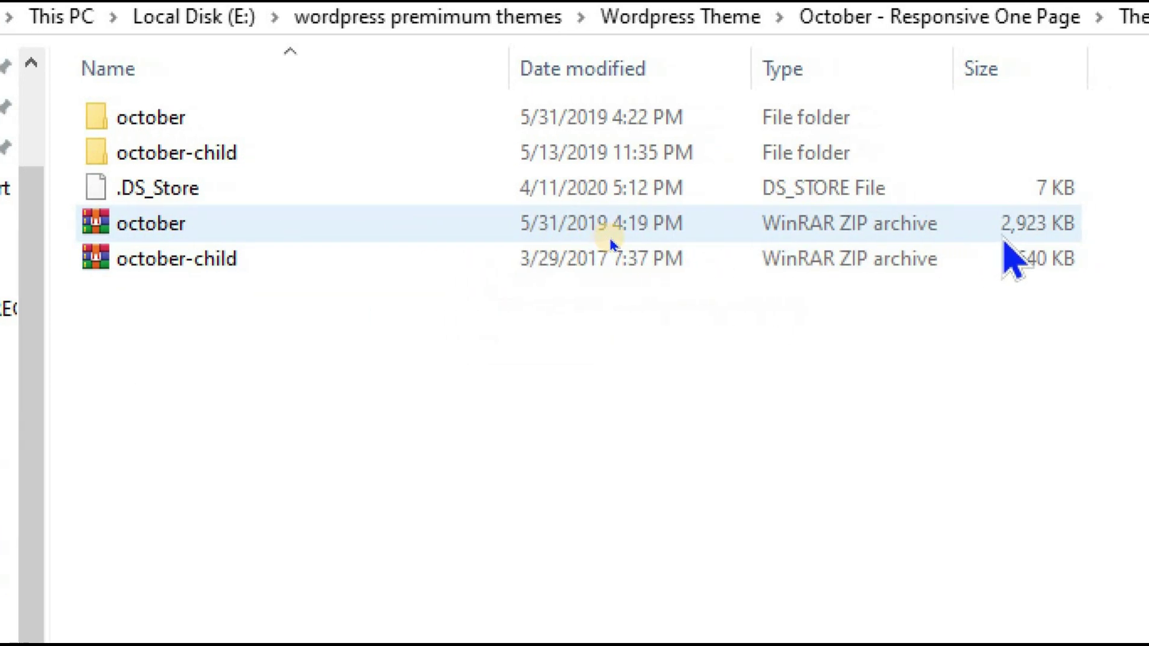
{"action": "left_click", "coordinate": [159, 293]}
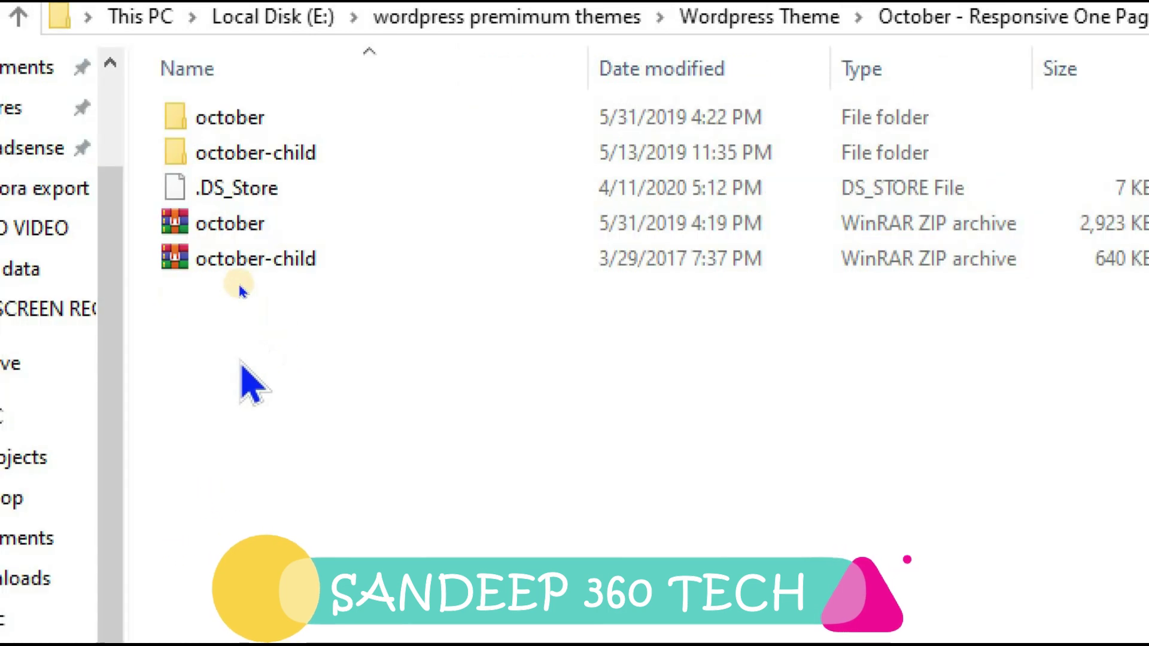
{"action": "key", "text": "BackSpace"}
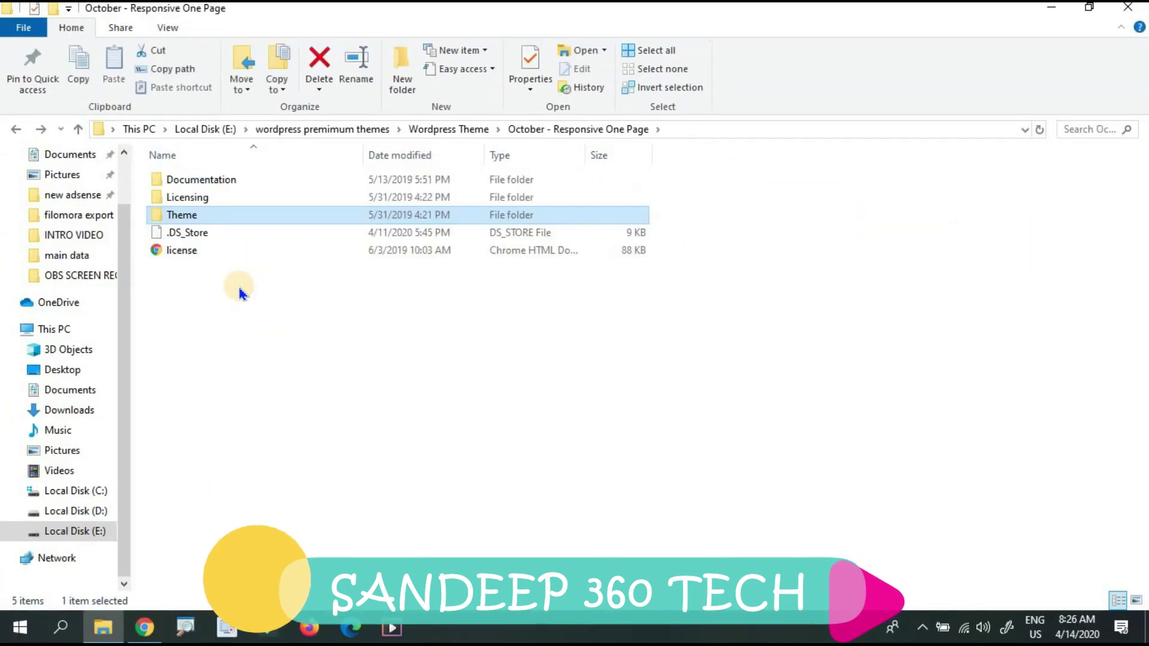
{"action": "key", "text": "BackSpace"}
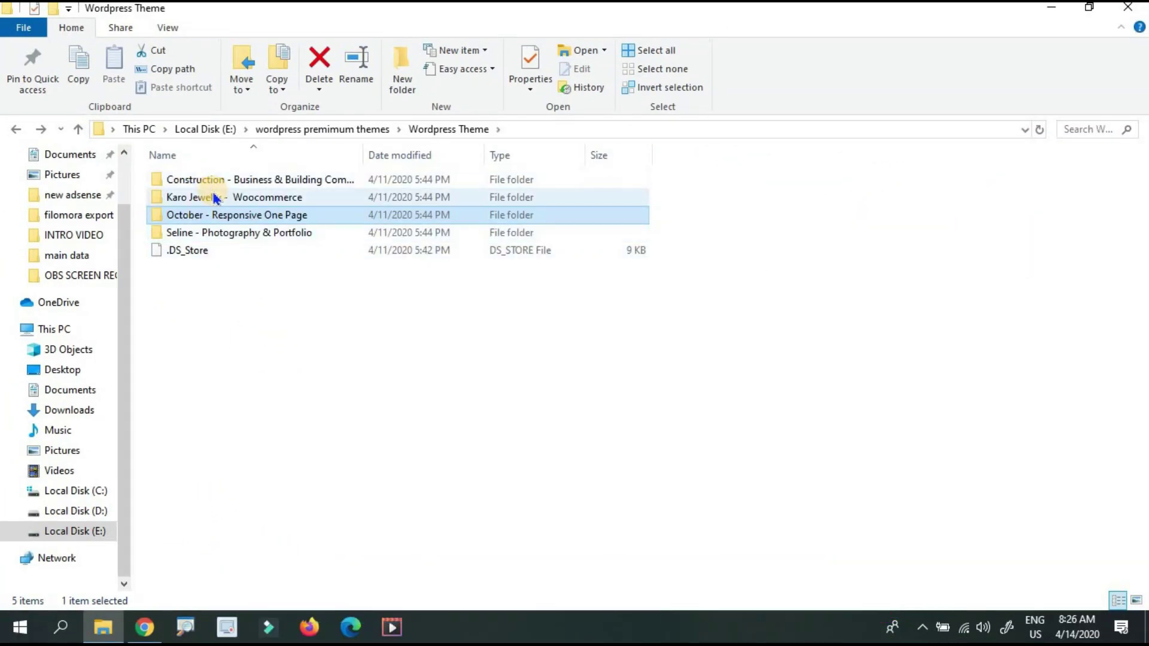
Examine the archives in Karo Jewelry's karo-theme folder and return to the wordpress premimum themes folder
{"action": "left_click", "coordinate": [214, 197]}
{"action": "double_click", "coordinate": [214, 197]}
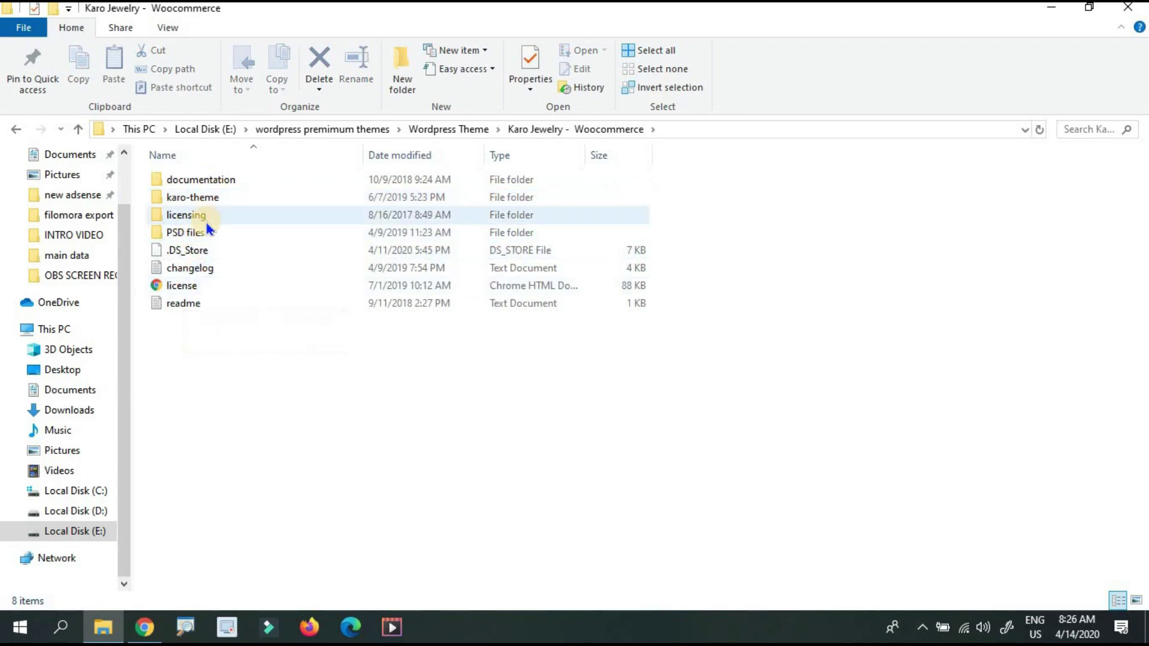
{"action": "double_click", "coordinate": [210, 202]}
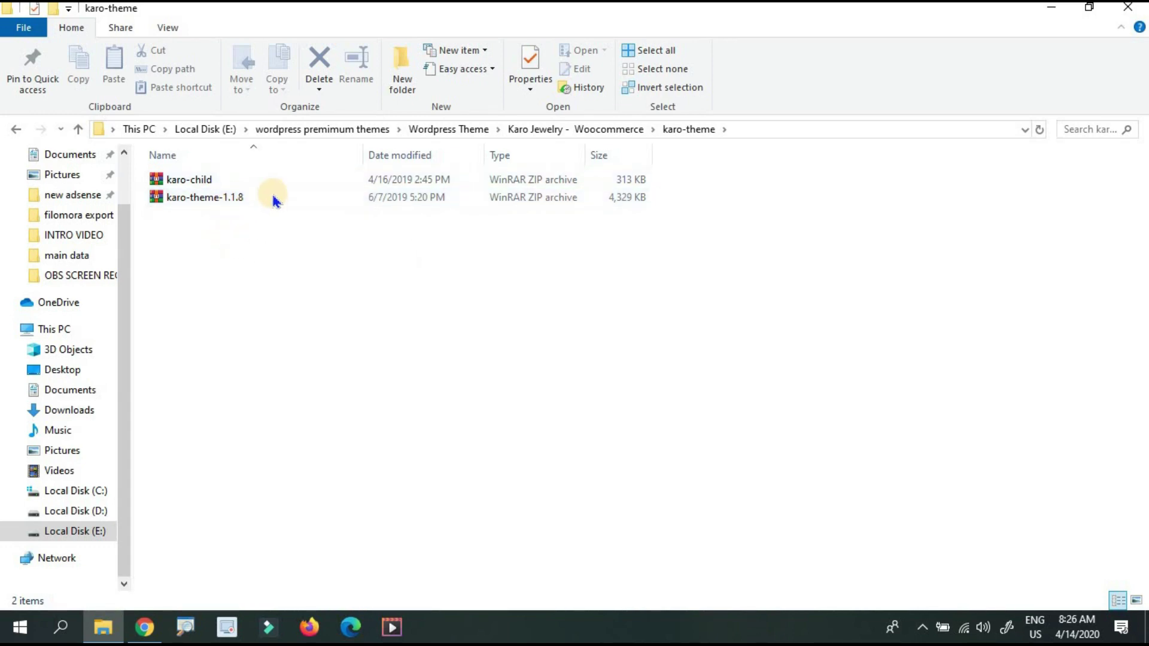
{"action": "key", "text": "alt+Left"}
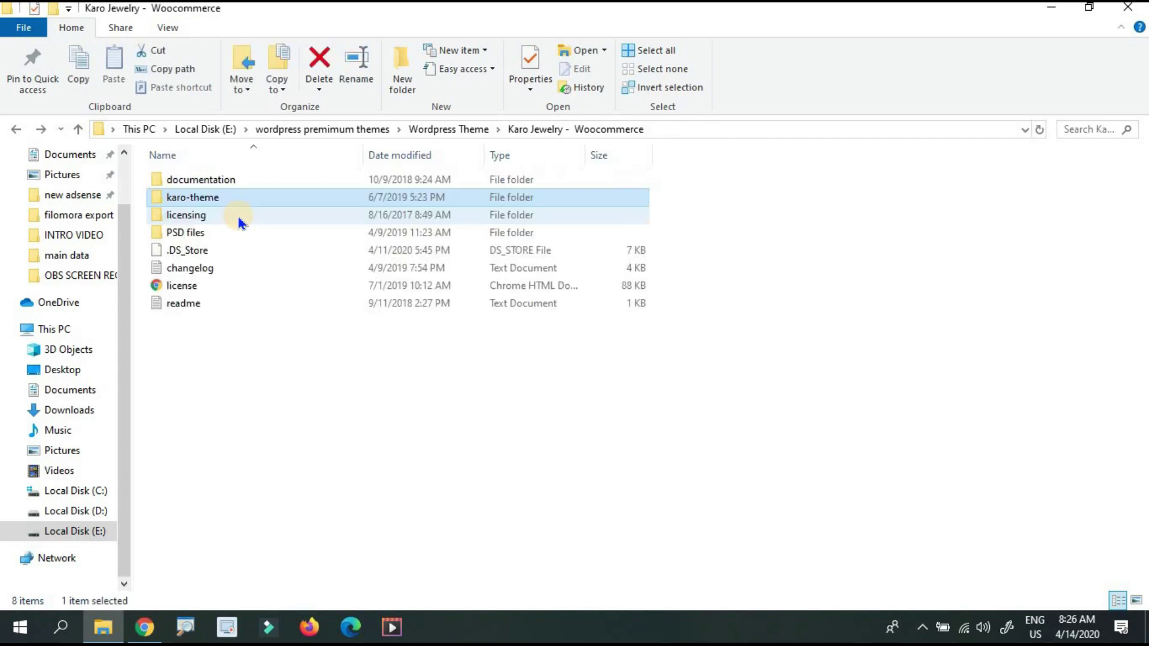
{"action": "key", "text": "alt+Left"}
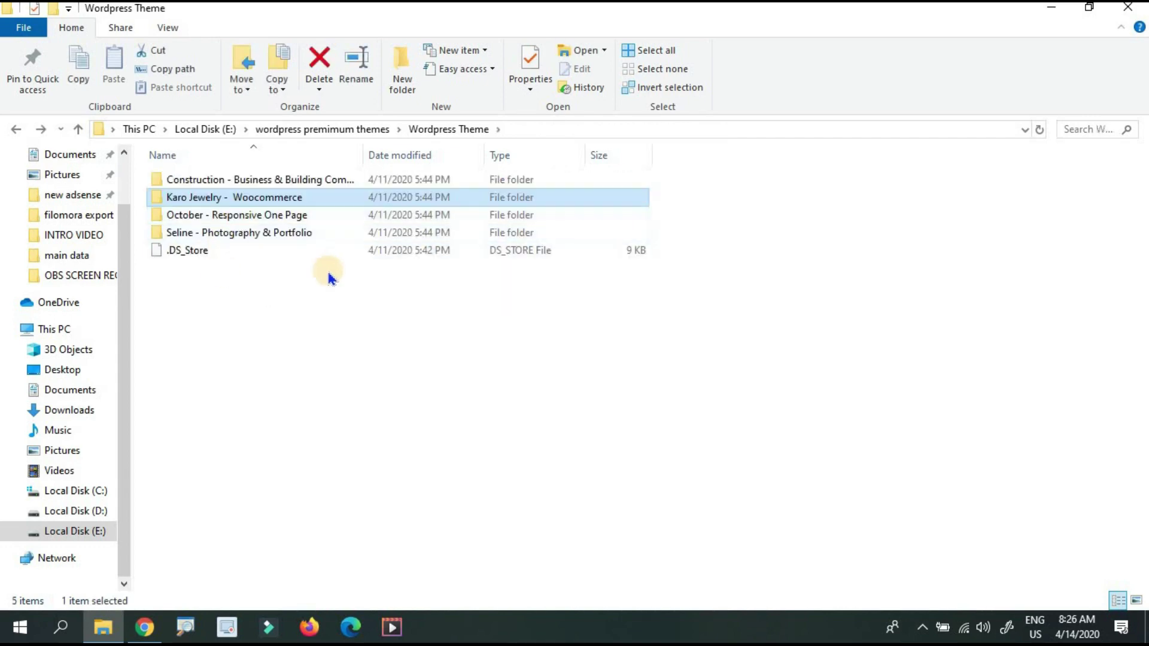
{"action": "key", "text": "alt+Left"}
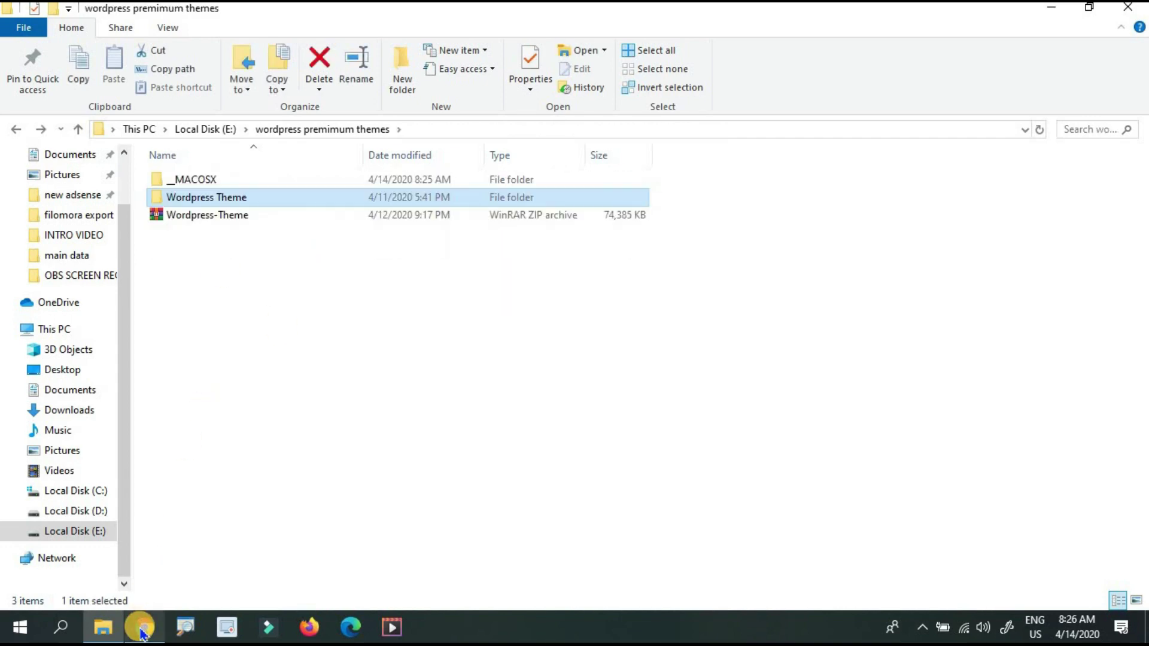
Switch to Chrome and open the theme upload form from the Crypto World site's WordPress theme management page
{"action": "left_click", "coordinate": [142, 628]}
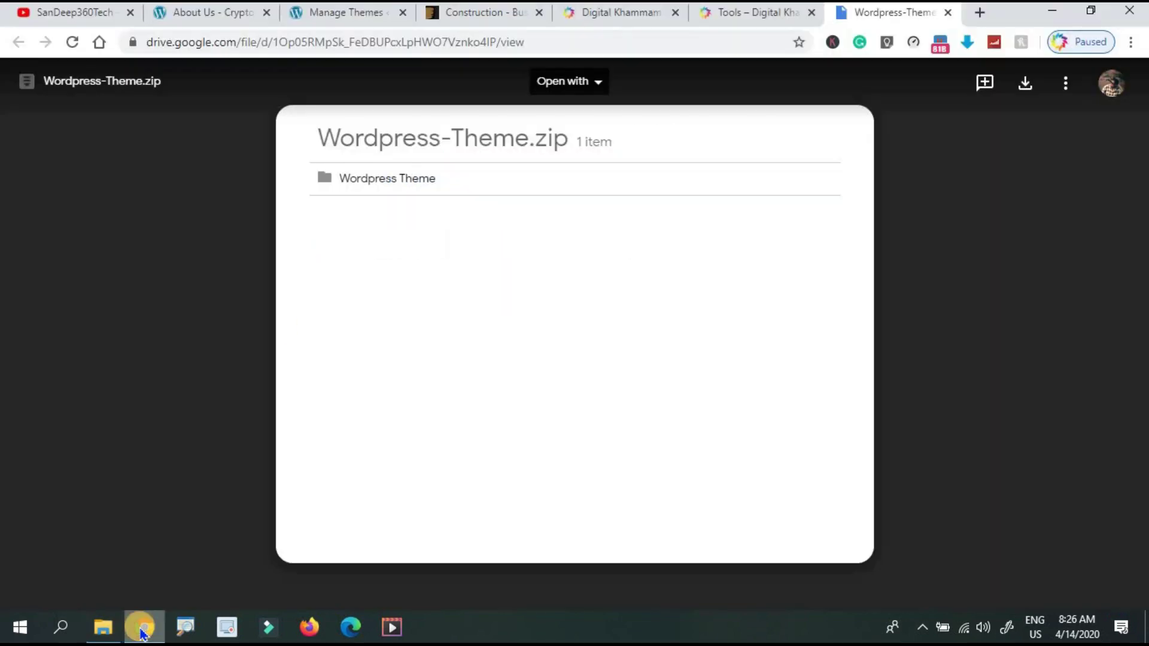
{"action": "left_click", "coordinate": [216, 22]}
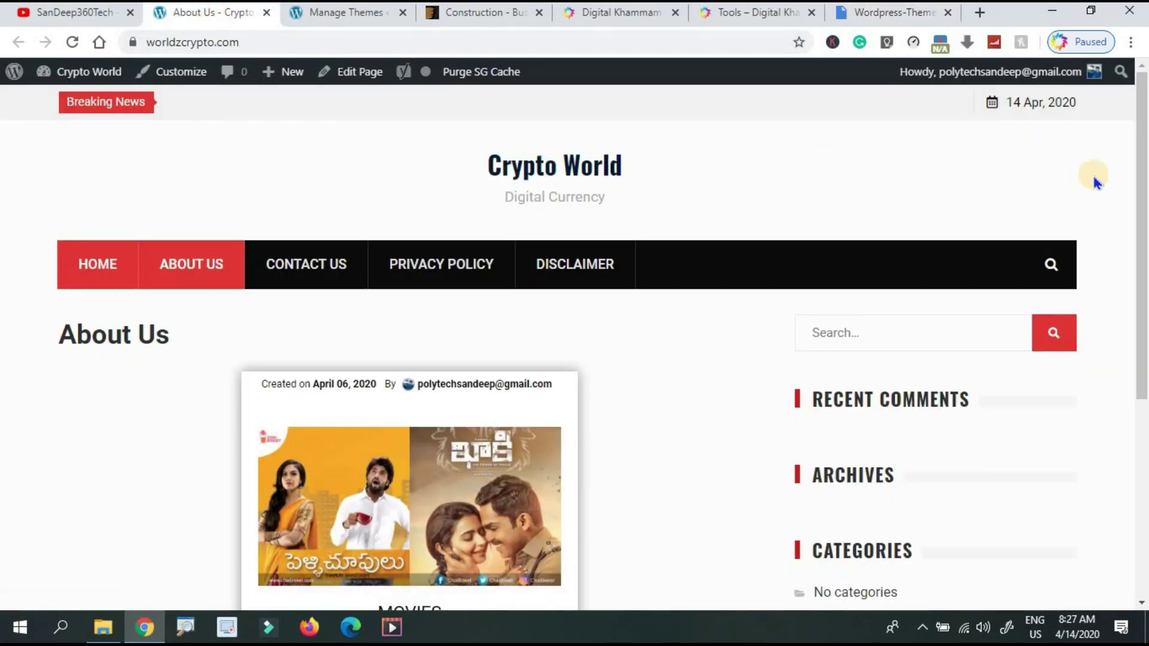
{"action": "left_click", "coordinate": [362, 13]}
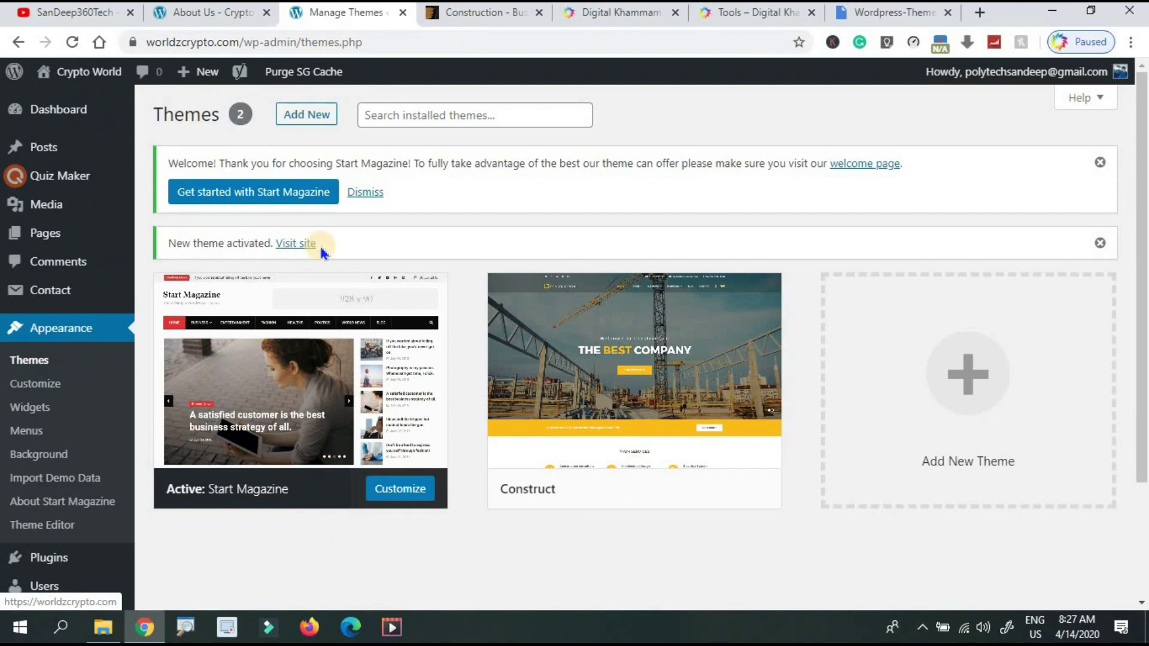
{"action": "left_click", "coordinate": [308, 116]}
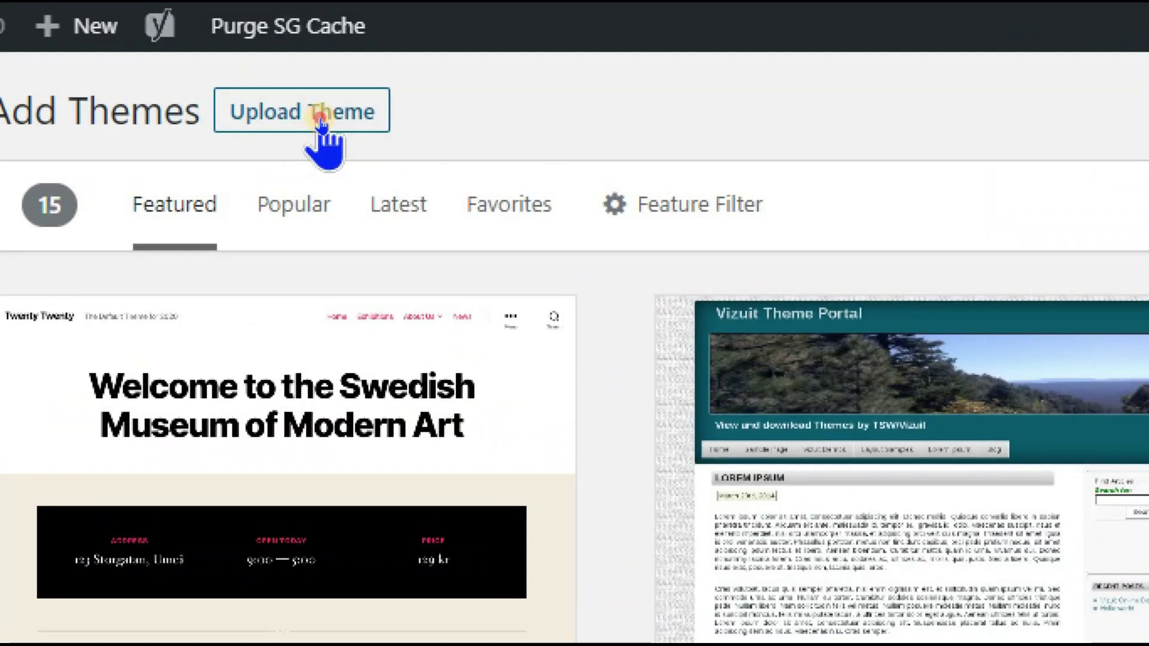
{"action": "left_click", "coordinate": [320, 120]}
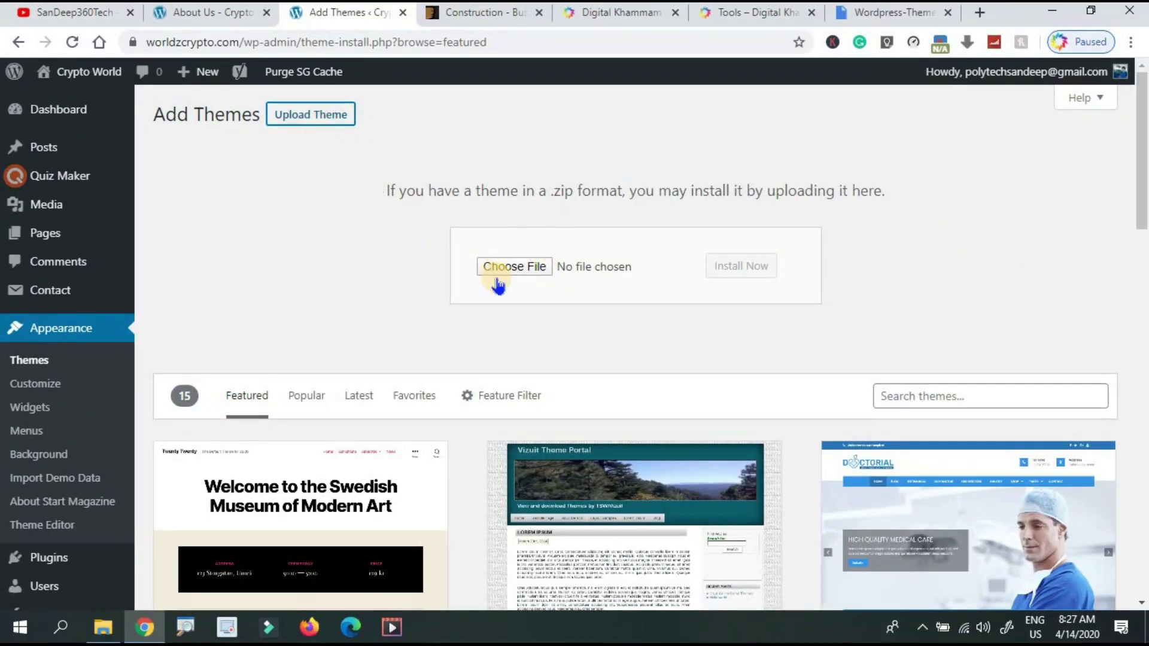
Supply october.zip from the October - Responsive One Page Theme folder in File Explorer to the WordPress theme upload form
{"action": "left_click", "coordinate": [103, 627]}
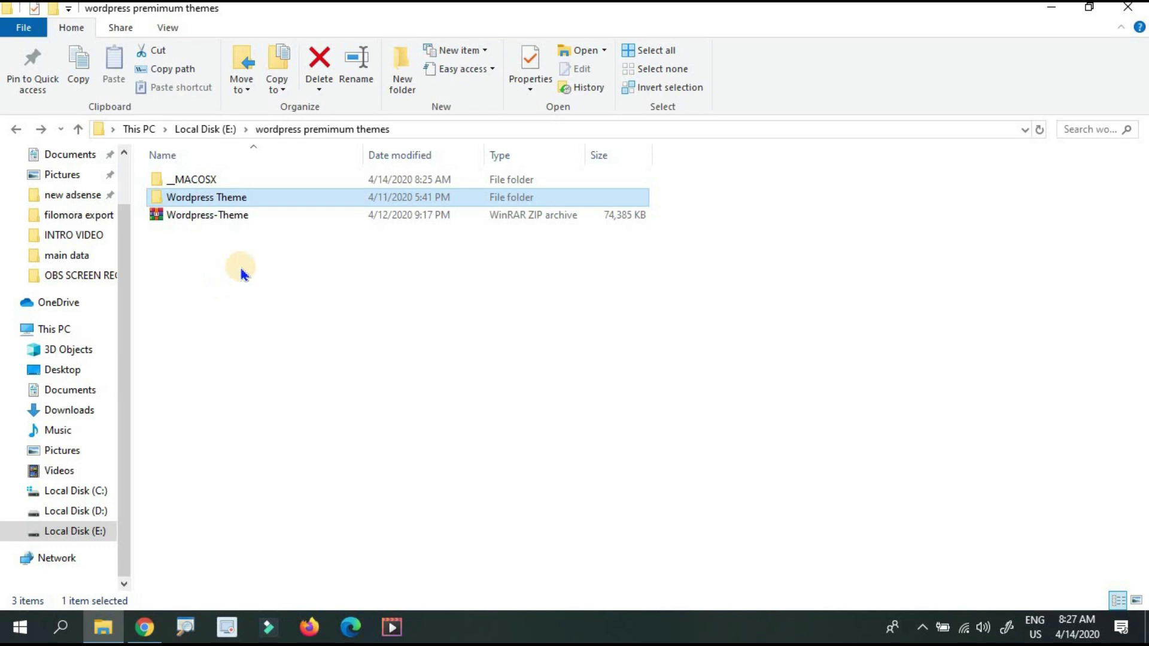
{"action": "double_click", "coordinate": [247, 197]}
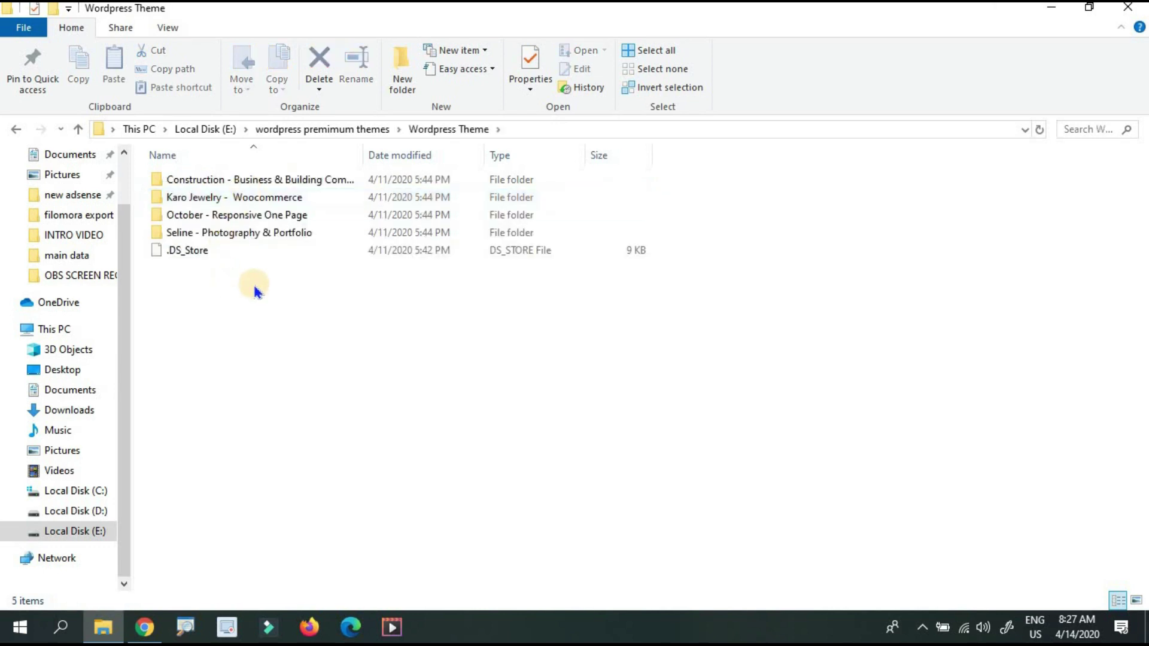
{"action": "double_click", "coordinate": [236, 217]}
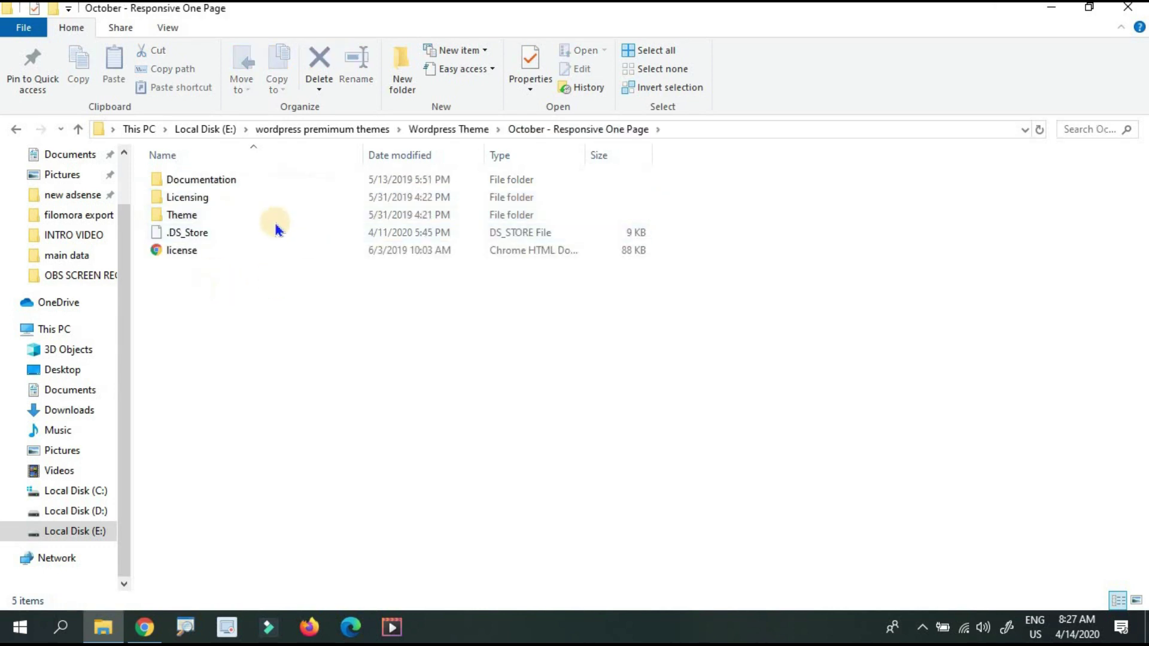
{"action": "double_click", "coordinate": [242, 217]}
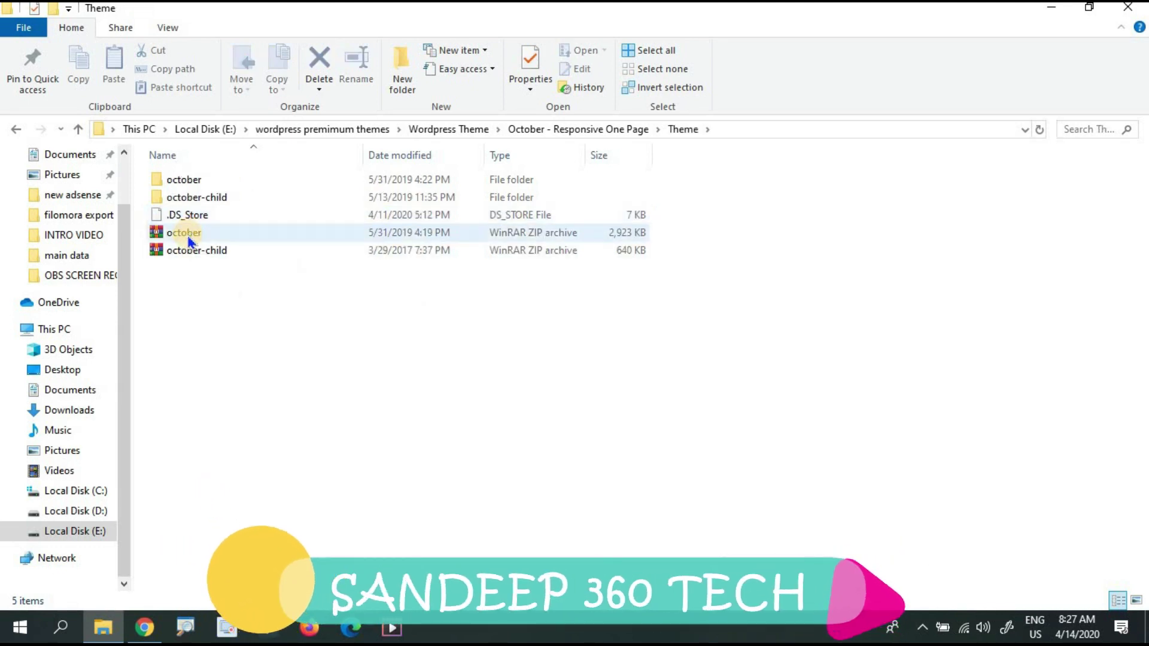
{"action": "left_click_drag", "start_coordinate": [189, 241], "coordinate": [526, 264]}
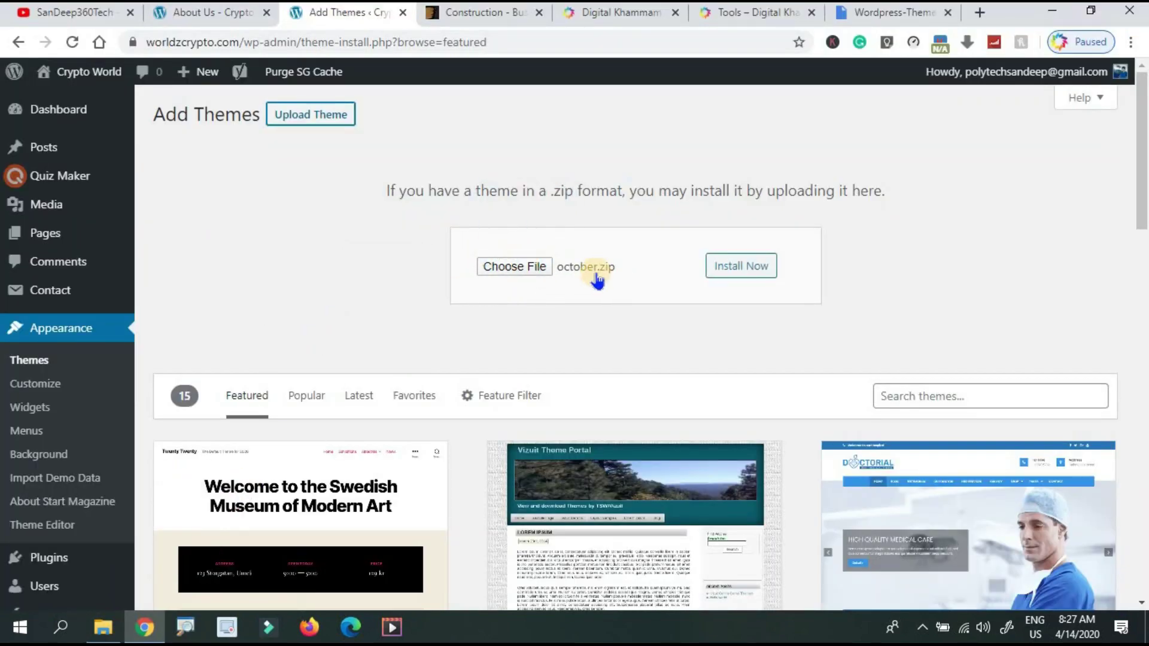
Reselect october.zip from the Theme folder inside October - Responsive One Page as the theme file to upload
{"action": "left_click", "coordinate": [522, 267]}
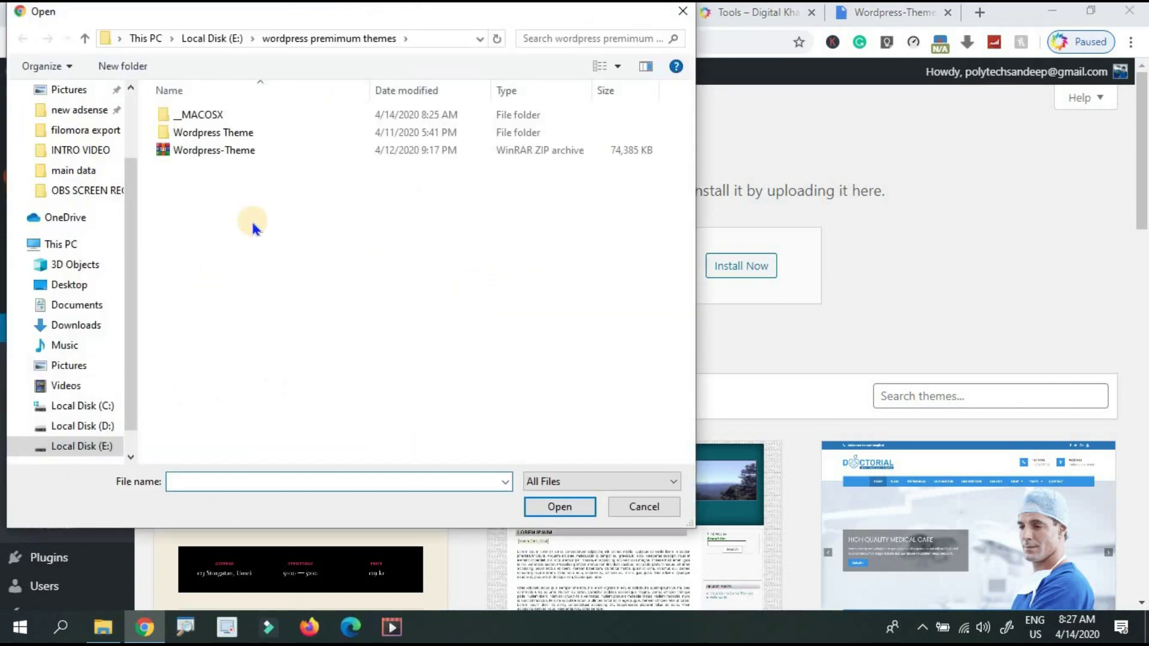
{"action": "double_click", "coordinate": [225, 133]}
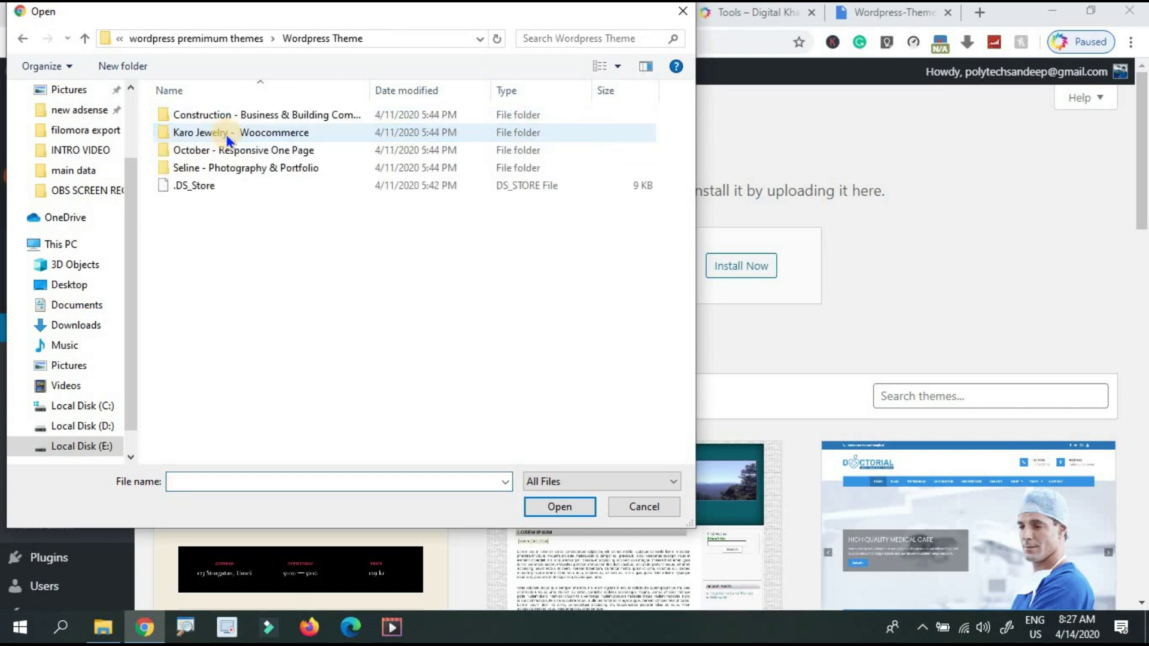
{"action": "double_click", "coordinate": [227, 150]}
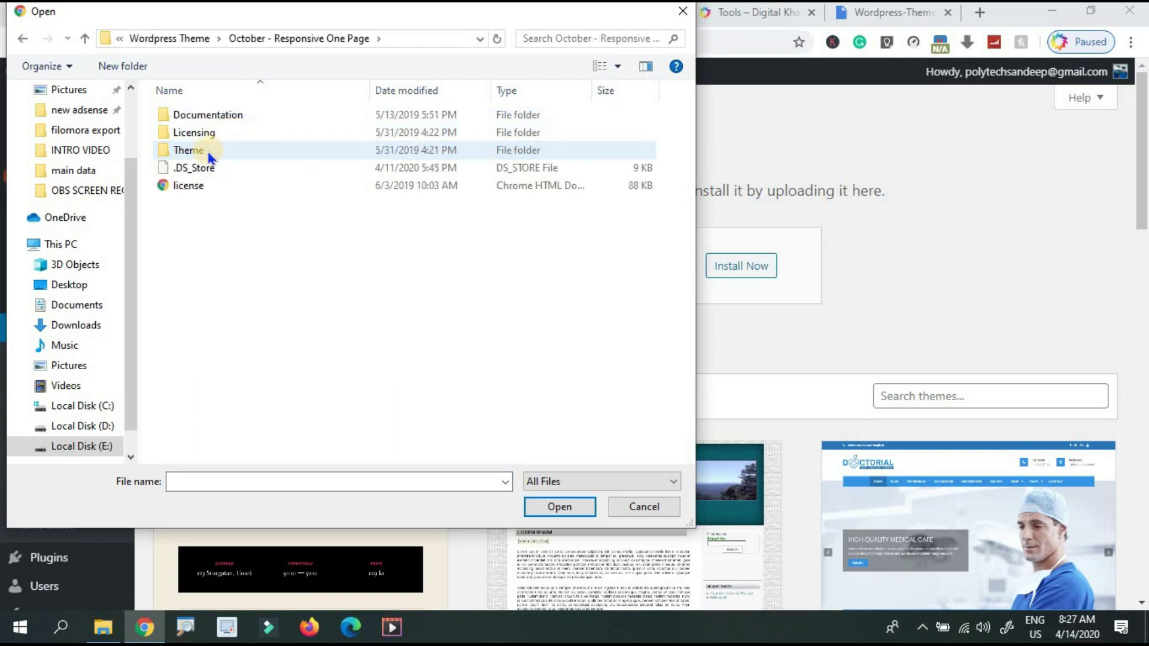
{"action": "double_click", "coordinate": [209, 157]}
{"action": "left_click", "coordinate": [209, 168]}
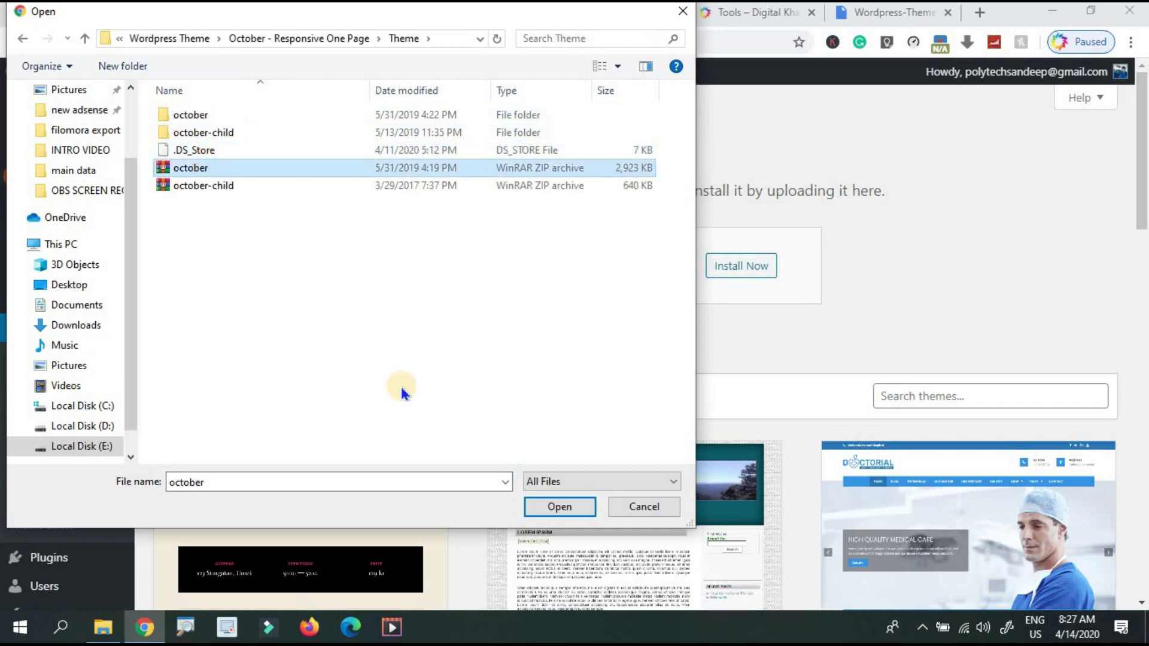
{"action": "left_click", "coordinate": [541, 507]}
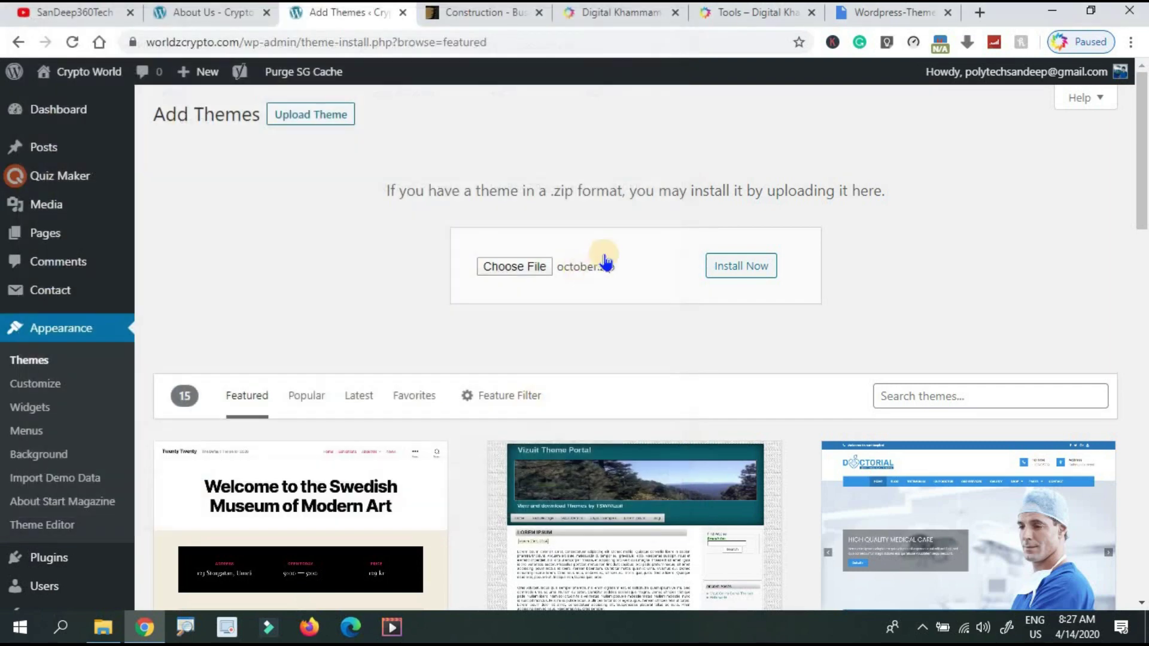
Install the October theme from october.zip and activate it on the Crypto World site
{"action": "left_click", "coordinate": [735, 276]}
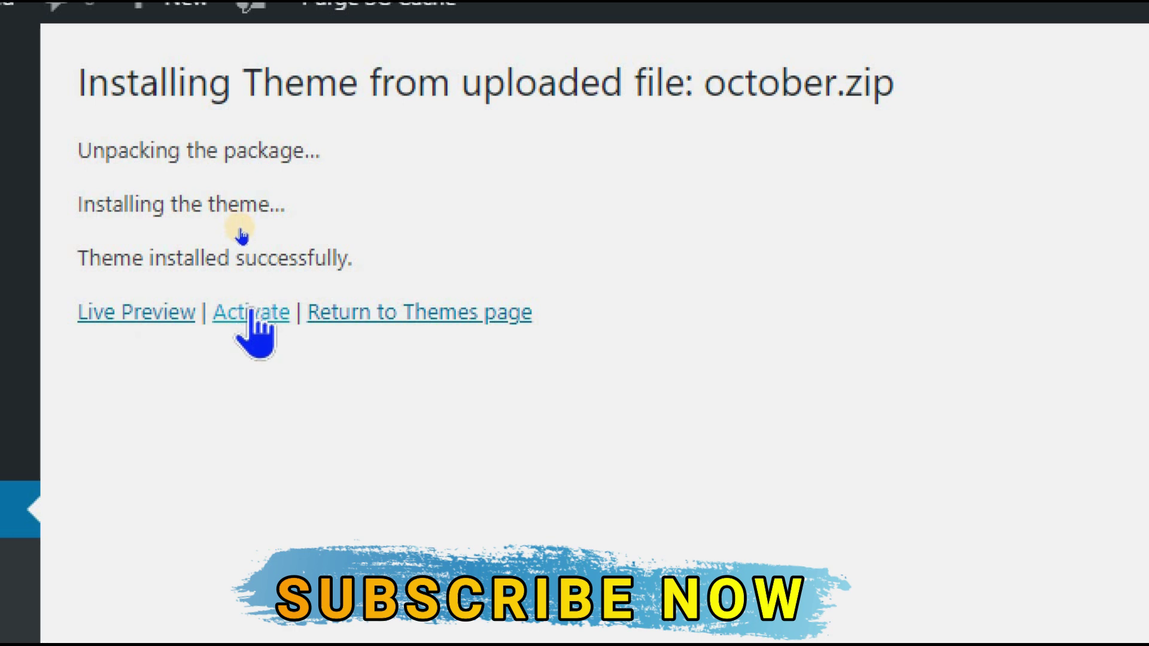
{"action": "left_click", "coordinate": [240, 232]}
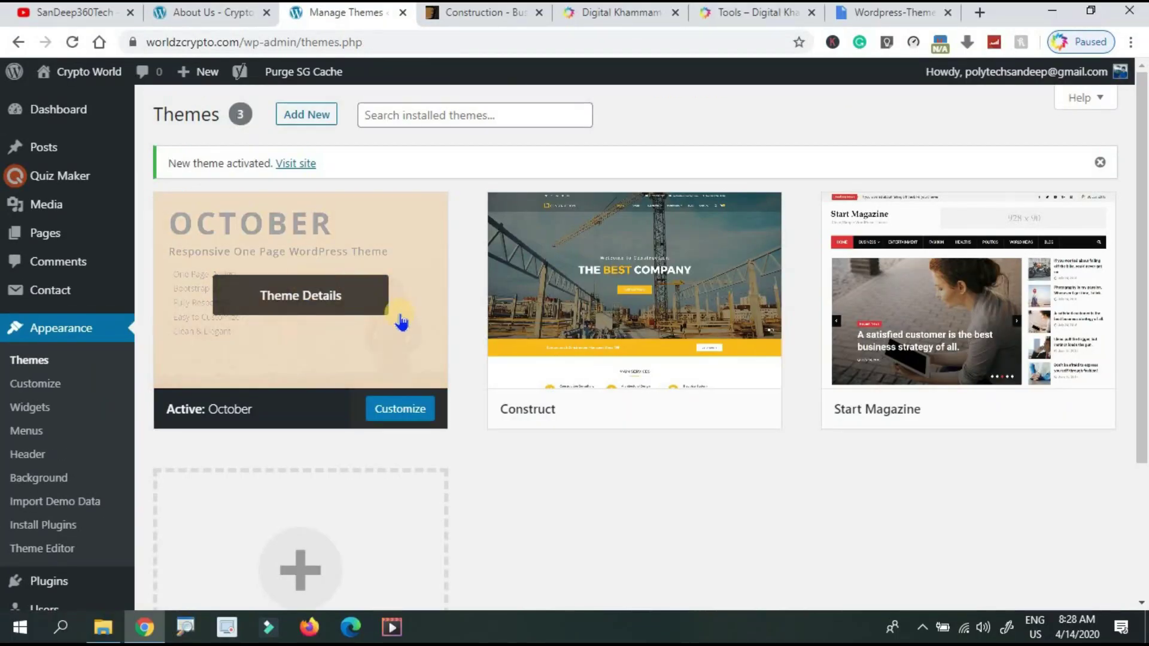
Open the October theme's details and search Google for "october wordpress theme by raven blue themes"
{"action": "left_click", "coordinate": [348, 340]}
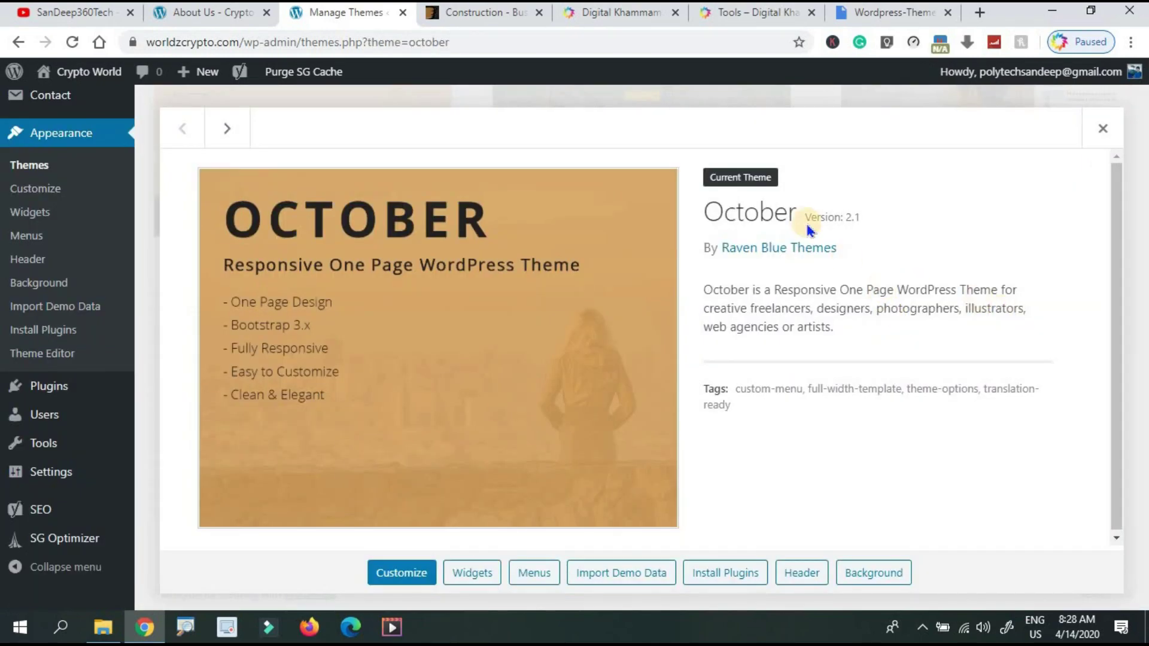
{"action": "double_click", "coordinate": [801, 222]}
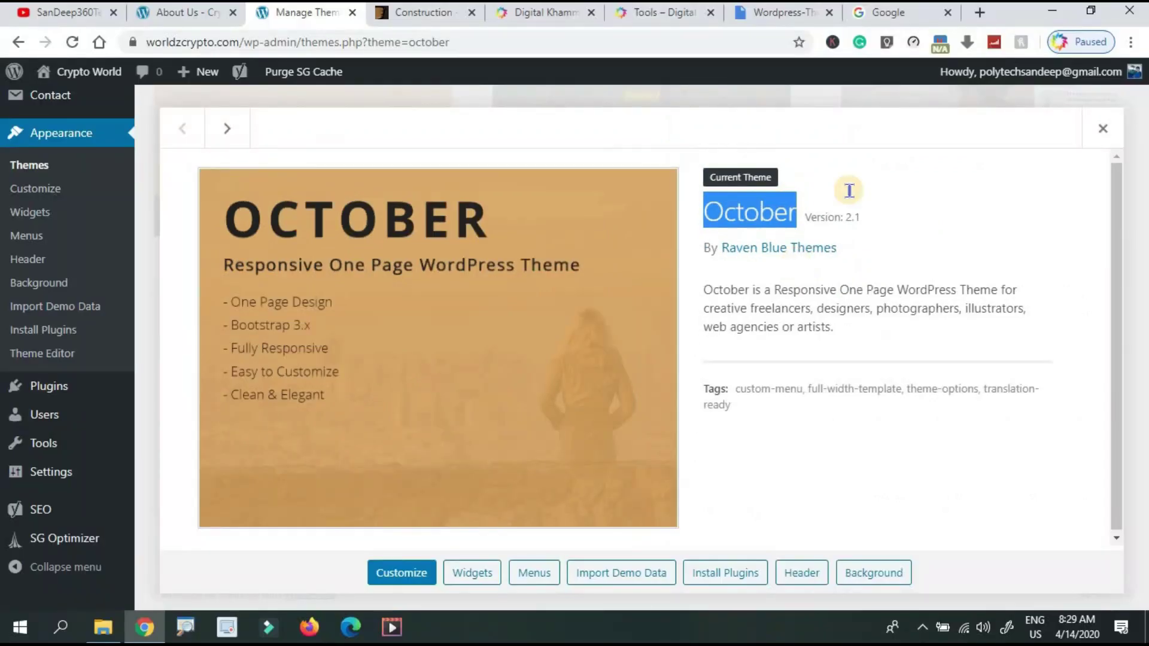
{"action": "left_click", "coordinate": [884, 21]}
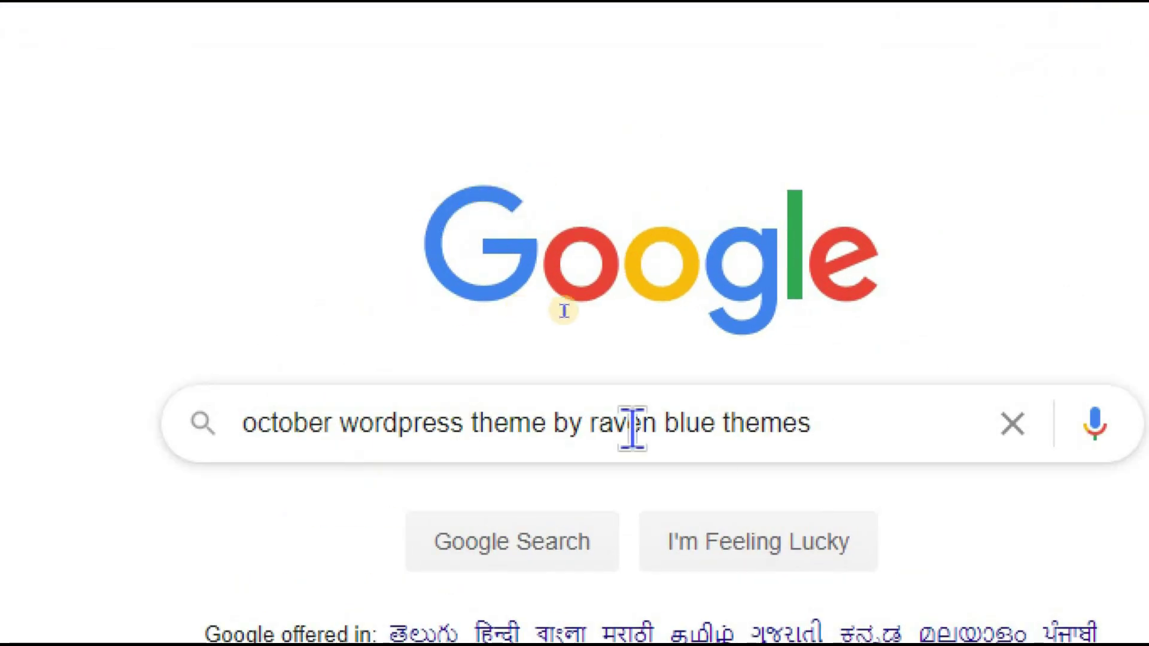
{"action": "key", "text": "Return"}
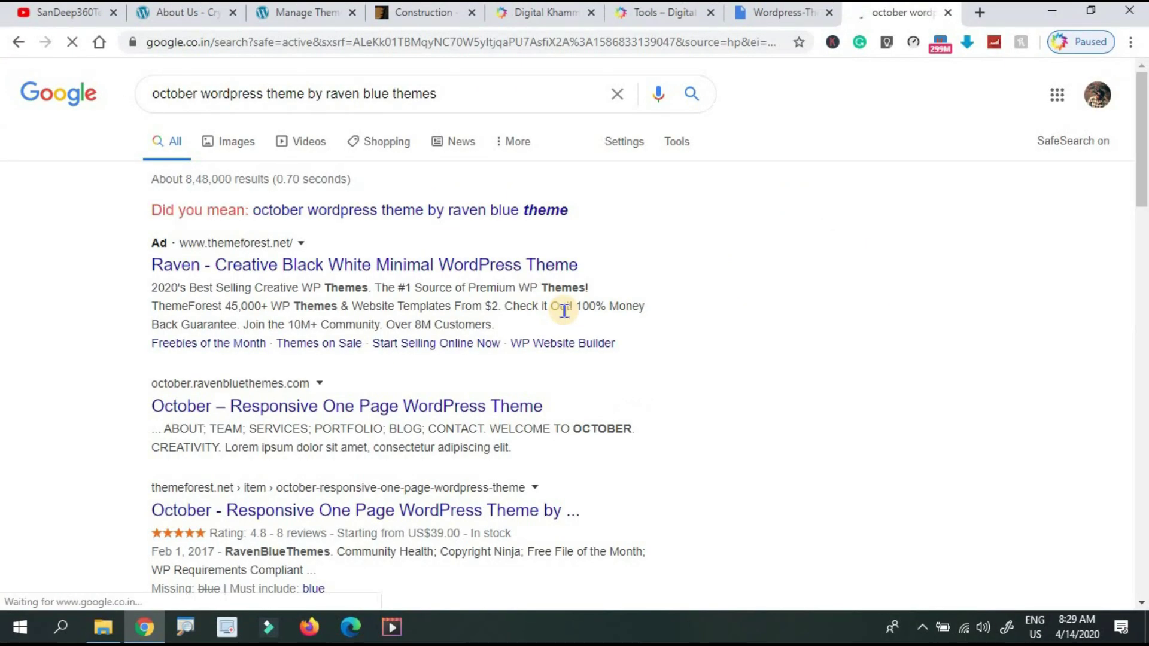
Open the ThemeForest listing for Raven - Creative Black White Minimal WordPress Theme and examine the pre-made demos in its live preview
{"action": "left_click", "coordinate": [380, 270]}
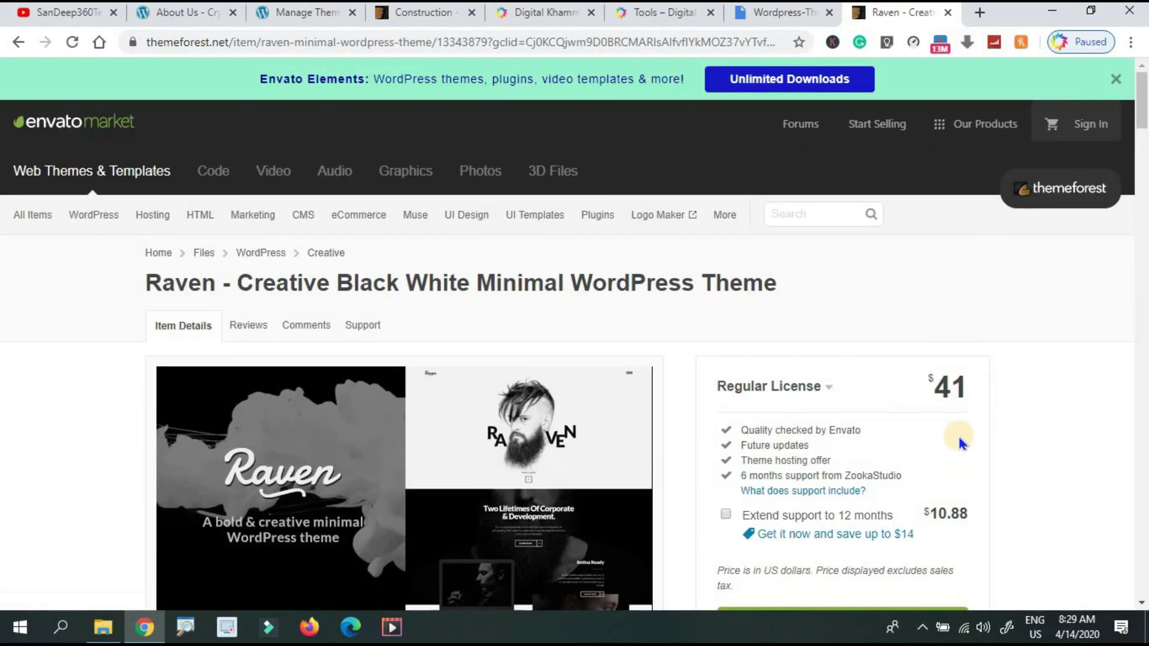
{"action": "scroll", "coordinate": [1032, 380], "scroll_direction": "down", "scroll_amount": 3}
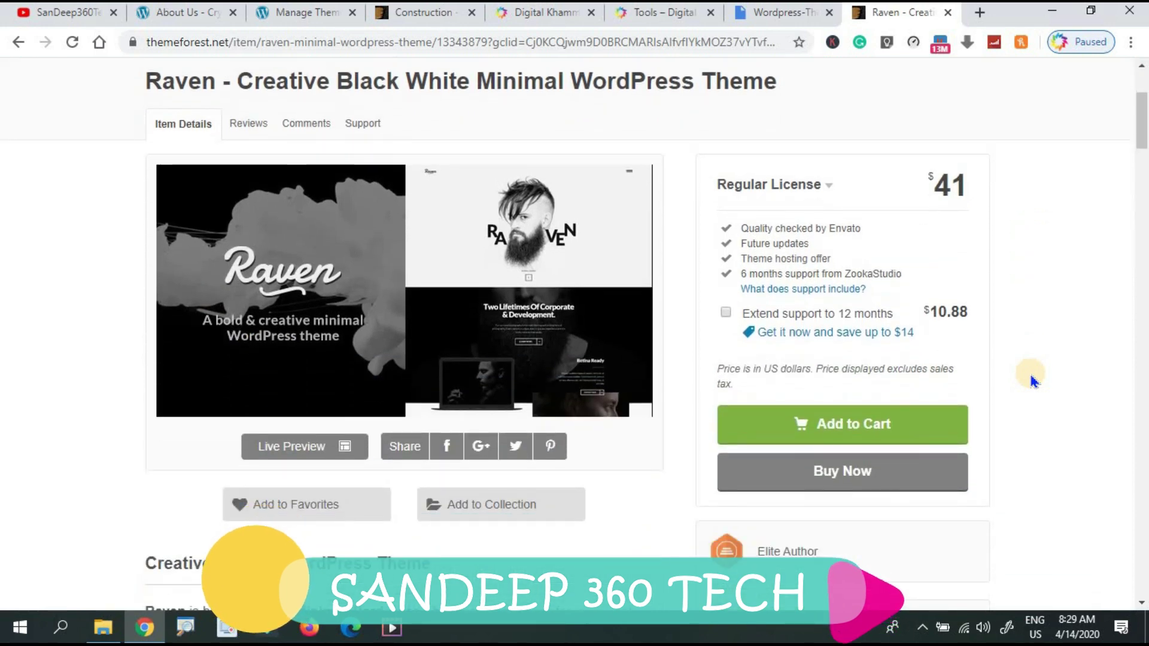
{"action": "left_click", "coordinate": [299, 447]}
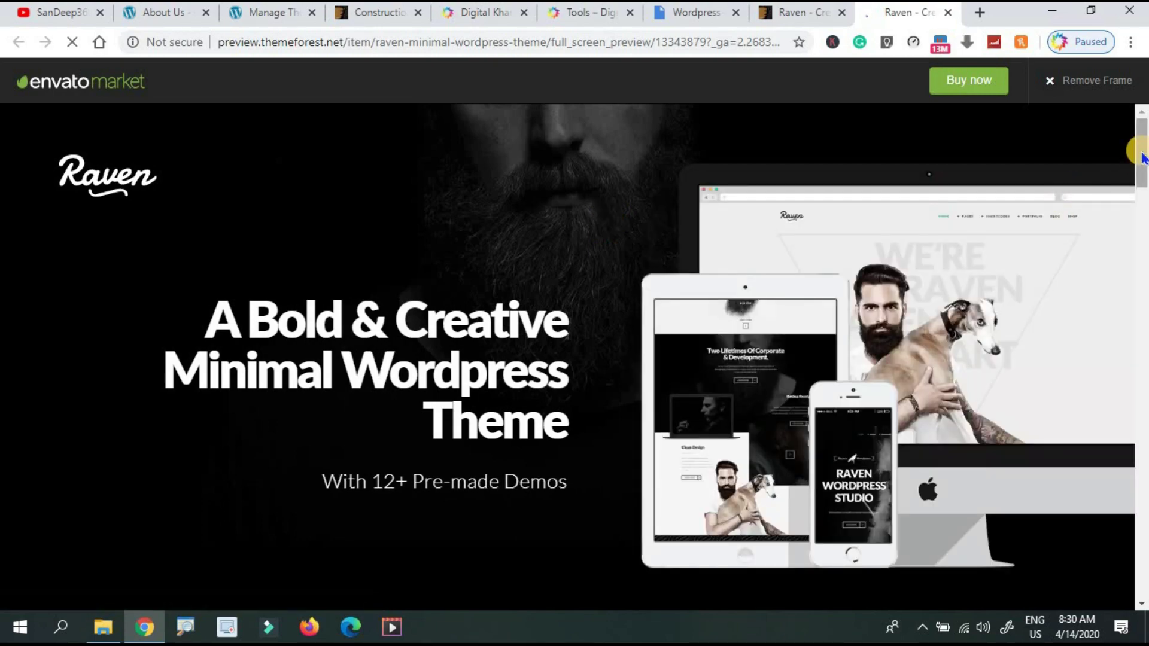
{"action": "left_click_drag", "start_coordinate": [1139, 168], "coordinate": [1132, 276]}
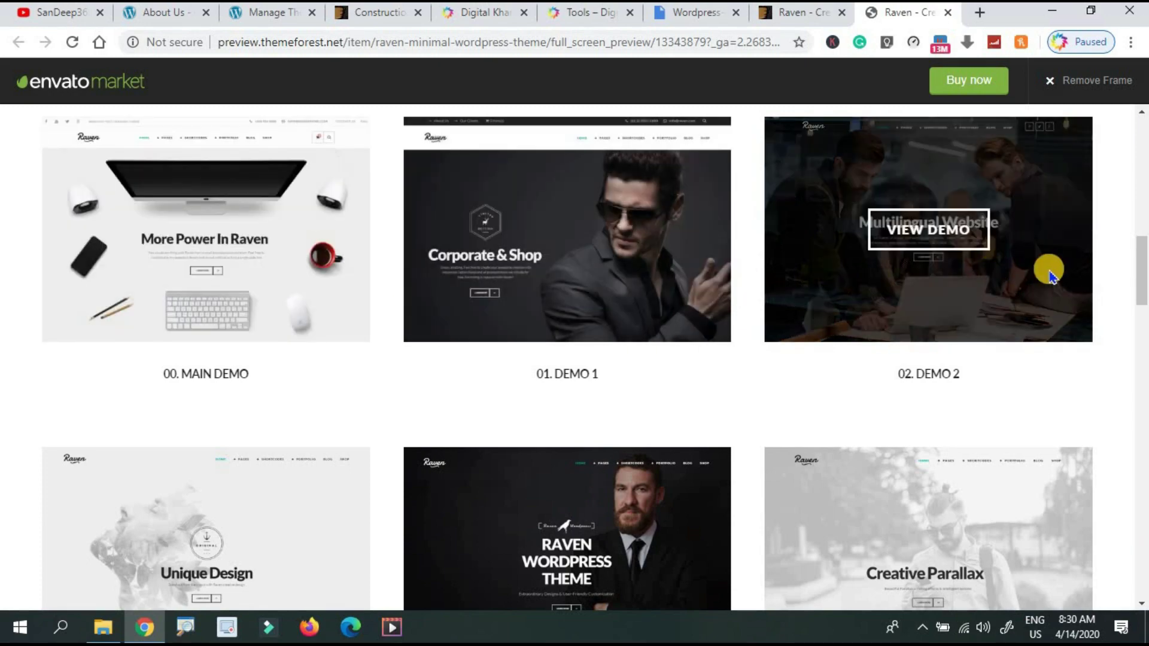
{"action": "left_click_drag", "start_coordinate": [1141, 275], "coordinate": [1124, 103]}
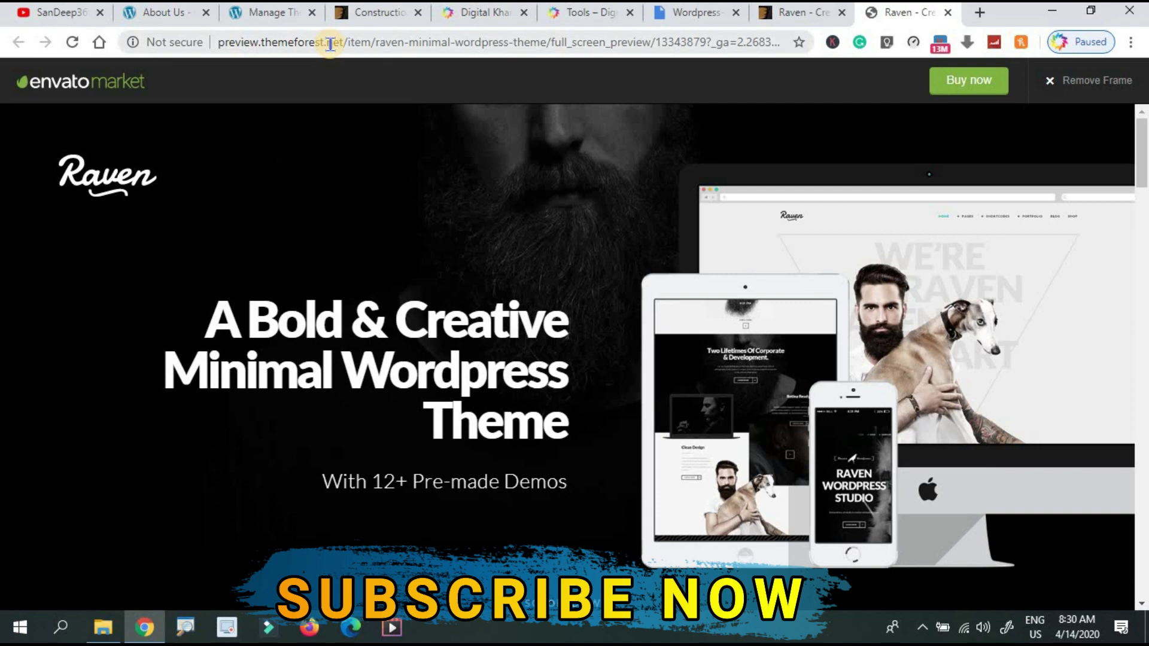
Close the October theme details on the WordPress themes page, and go back up to the Wordpress Theme folder in File Explorer
{"action": "left_click", "coordinate": [272, 16]}
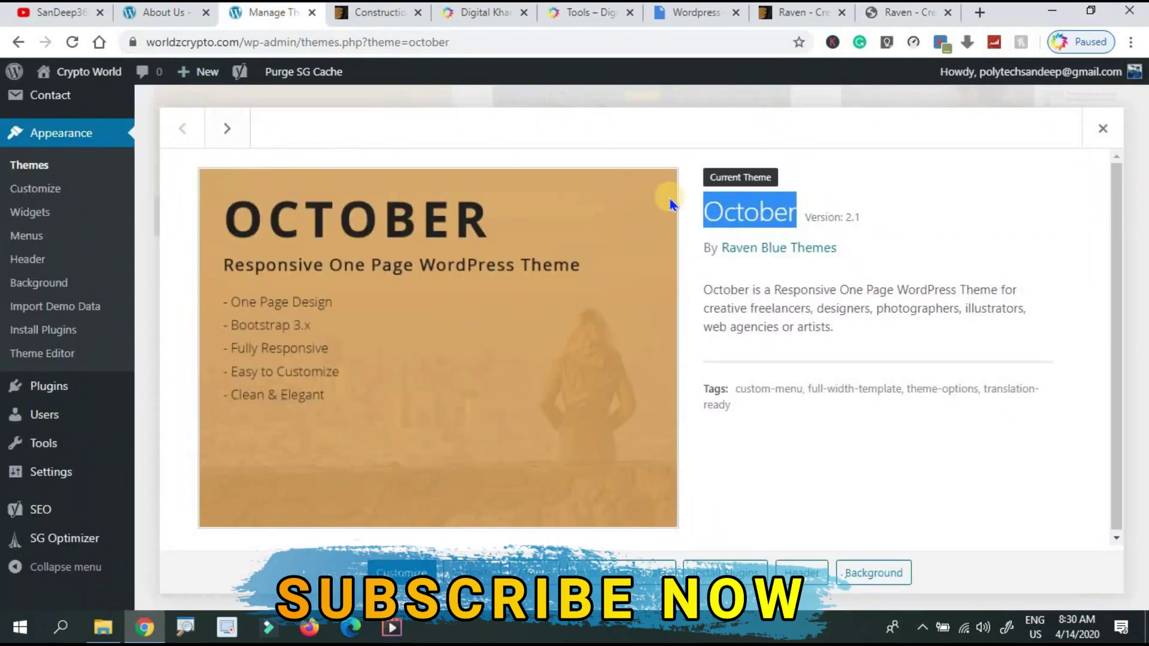
{"action": "key", "text": "Escape"}
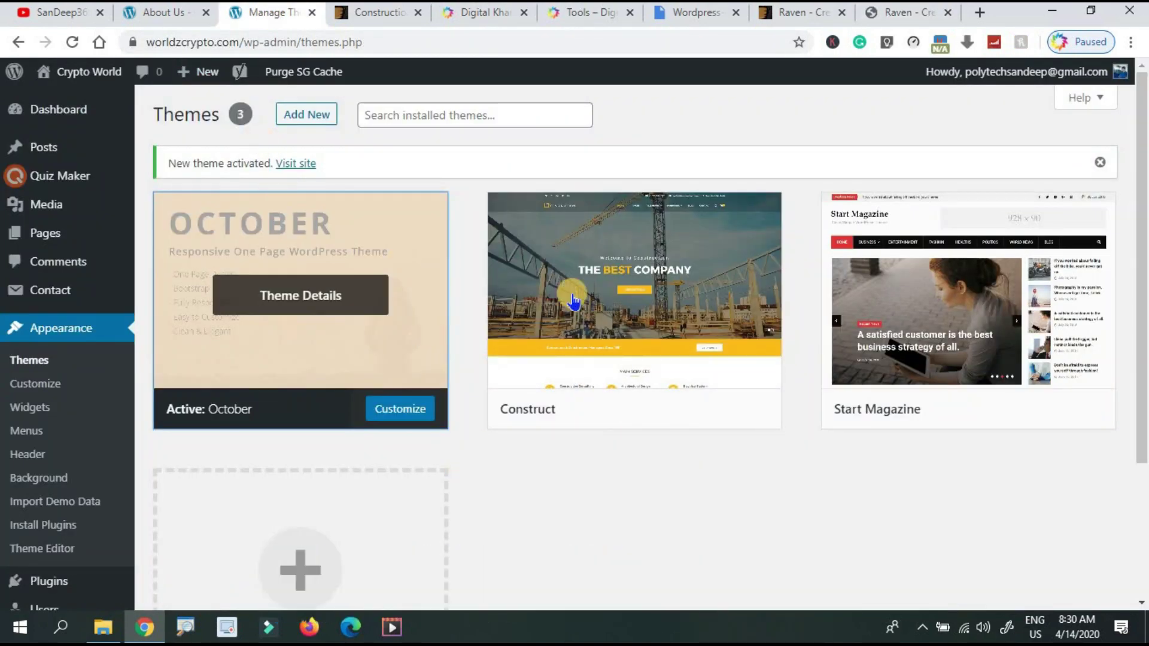
{"action": "mouse_move", "coordinate": [598, 301]}
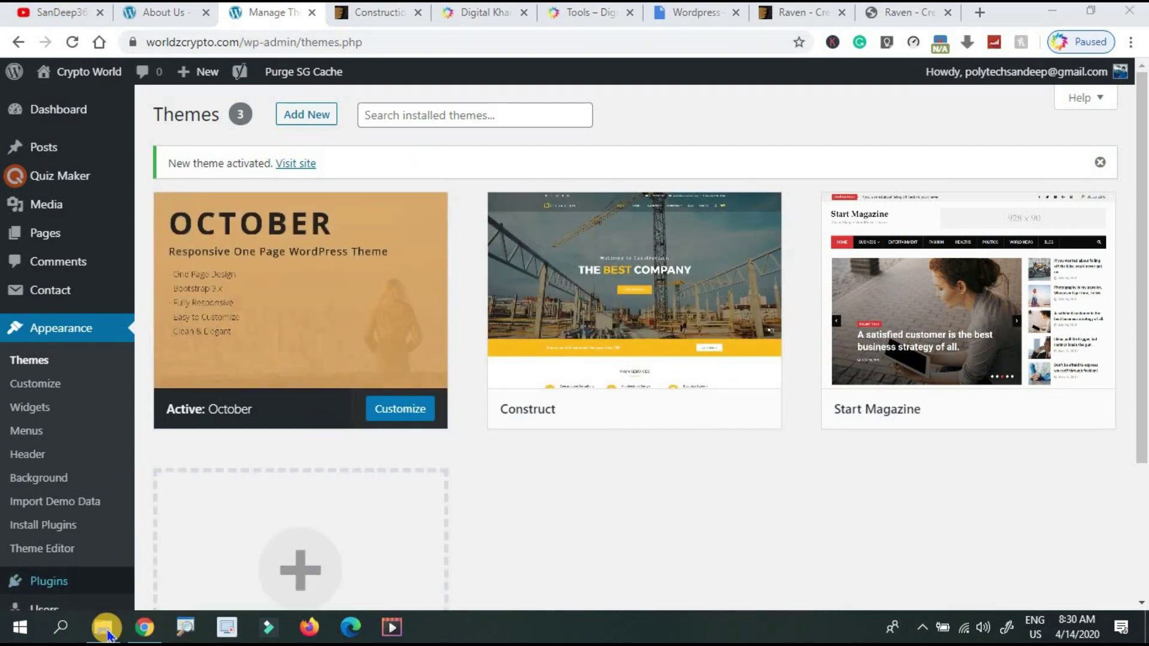
{"action": "left_click", "coordinate": [107, 629]}
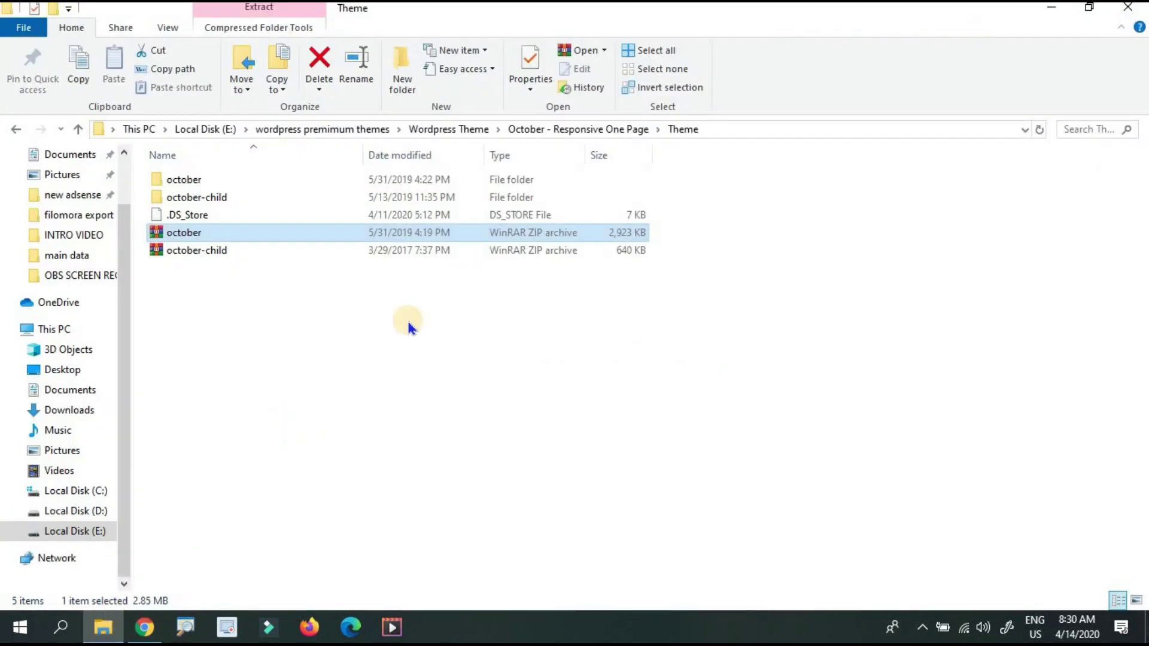
{"action": "key", "text": "BackSpace"}
{"action": "key", "text": "BackSpace"}
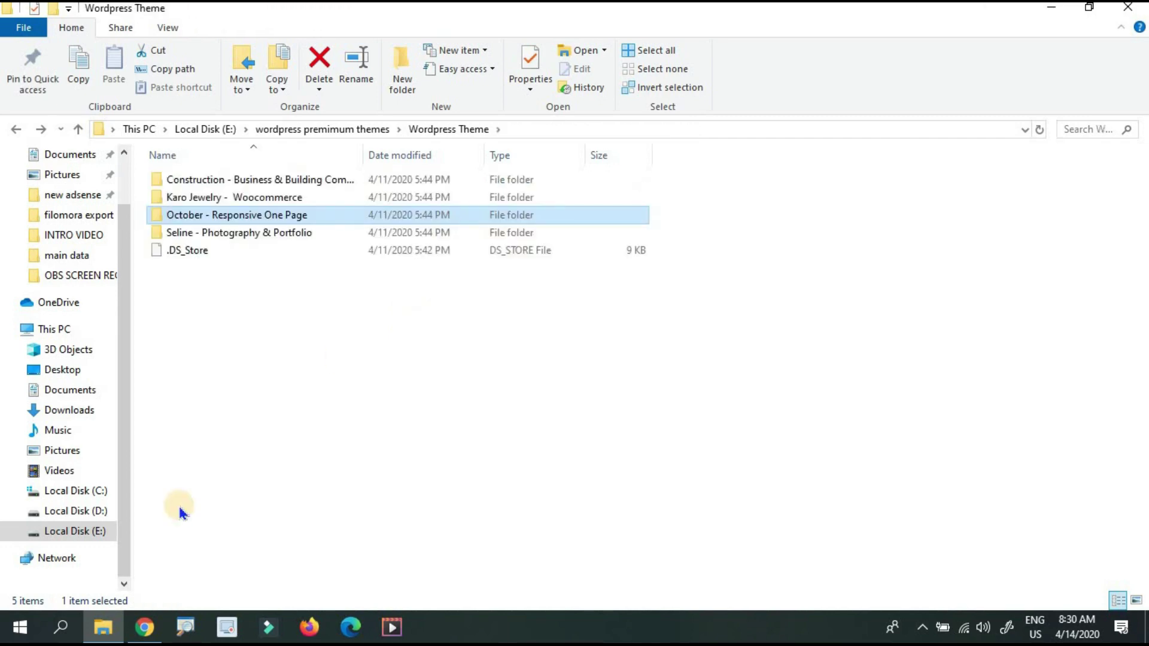
Switch to Chrome and examine the Free Themes Worth 200$ entry on Digital Khammam's Tools page and the Google Drive download page for Wordpress-Theme.zip
{"action": "left_click", "coordinate": [150, 627]}
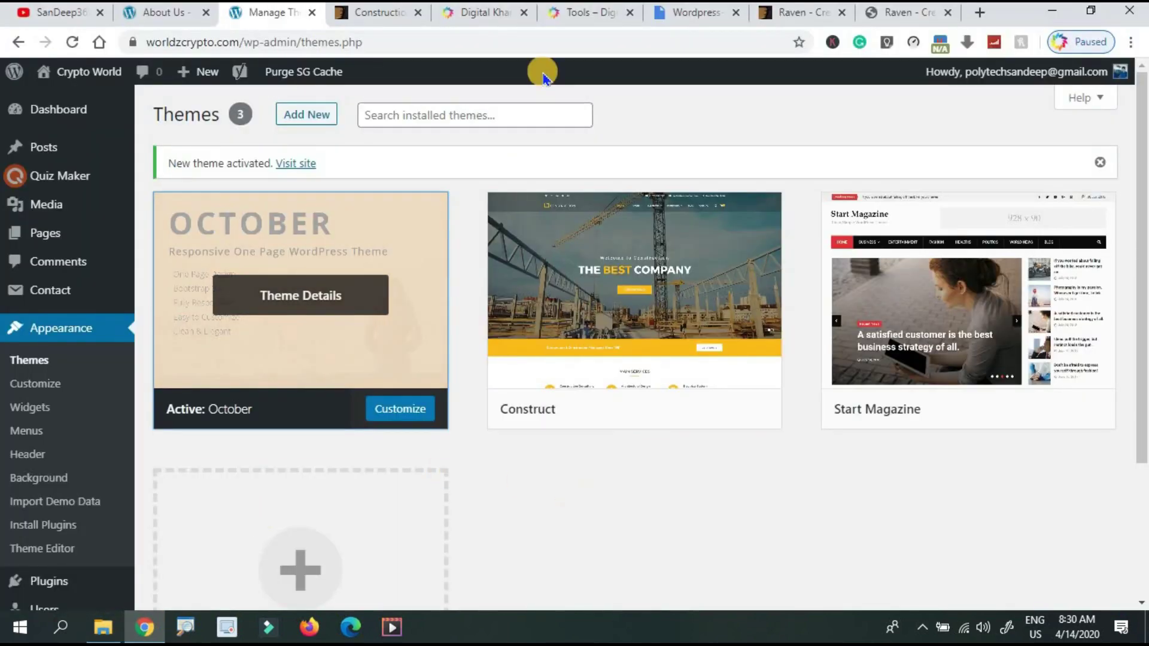
{"action": "left_click", "coordinate": [483, 13]}
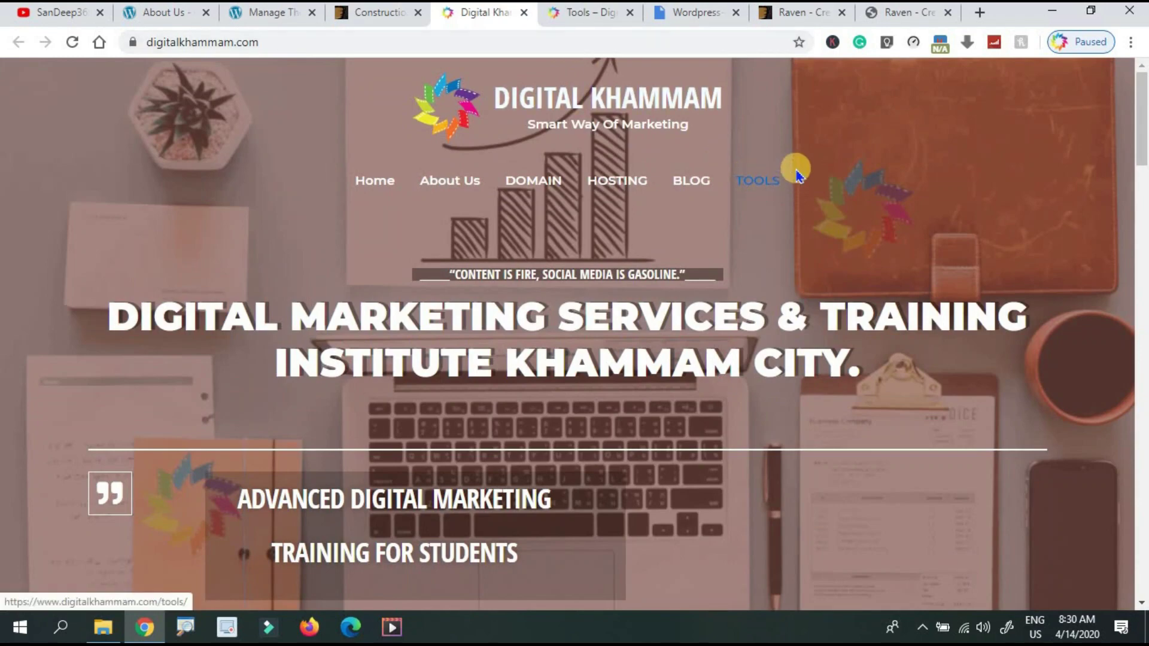
{"action": "left_click", "coordinate": [563, 18]}
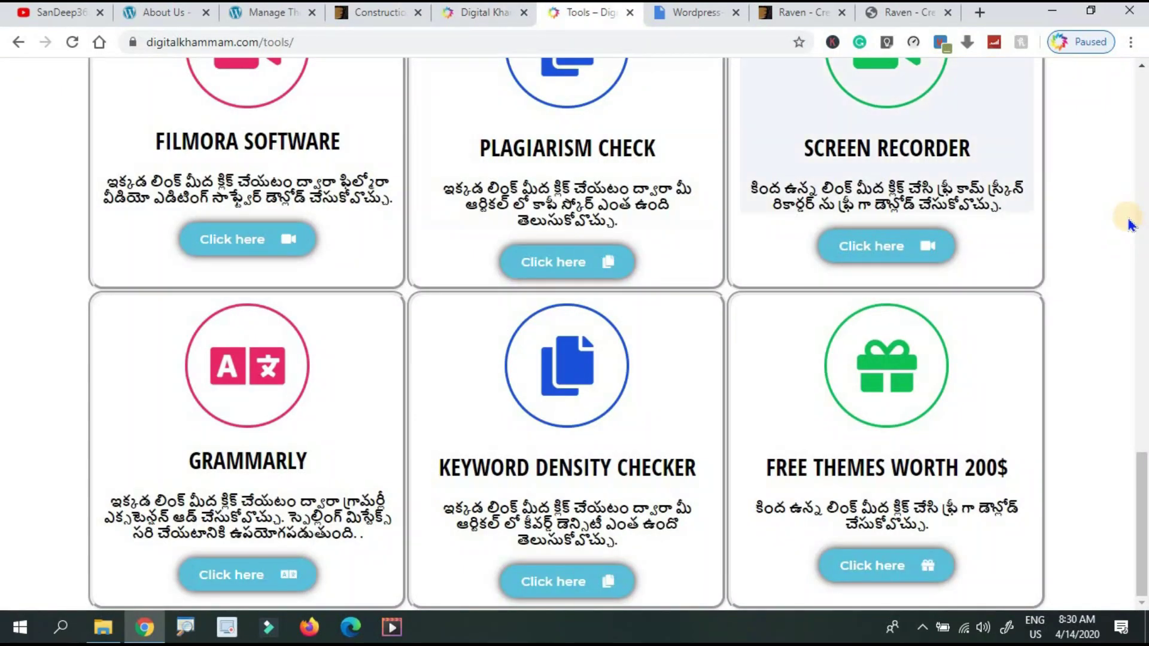
{"action": "left_click", "coordinate": [1141, 366]}
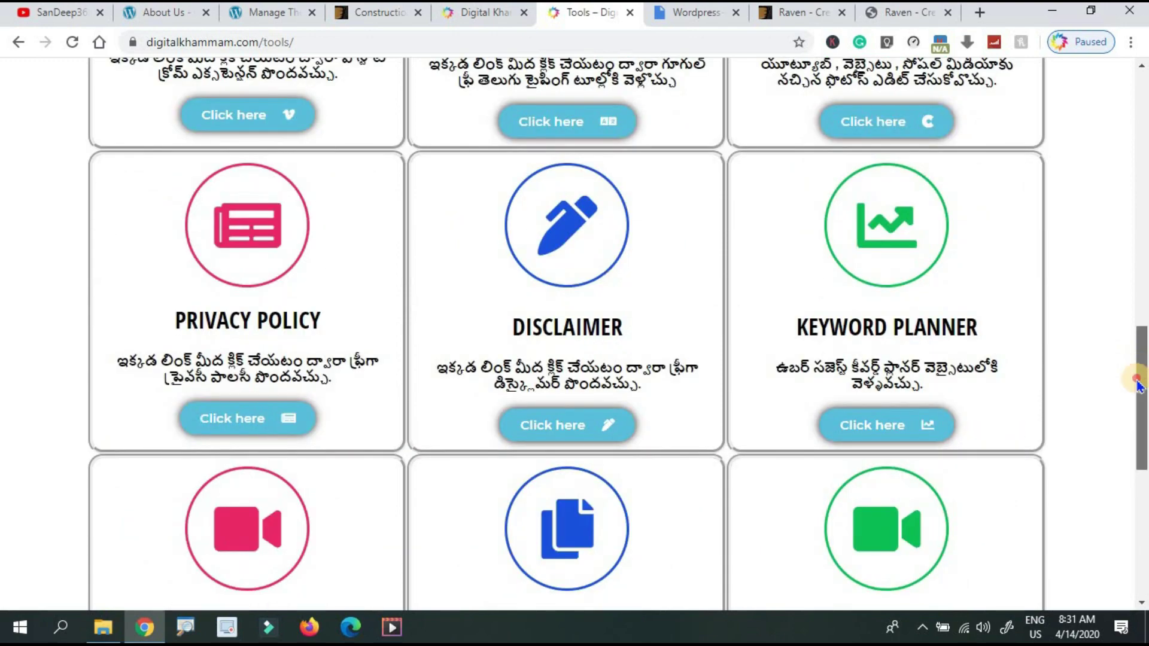
{"action": "left_click_drag", "start_coordinate": [1143, 366], "coordinate": [1142, 546]}
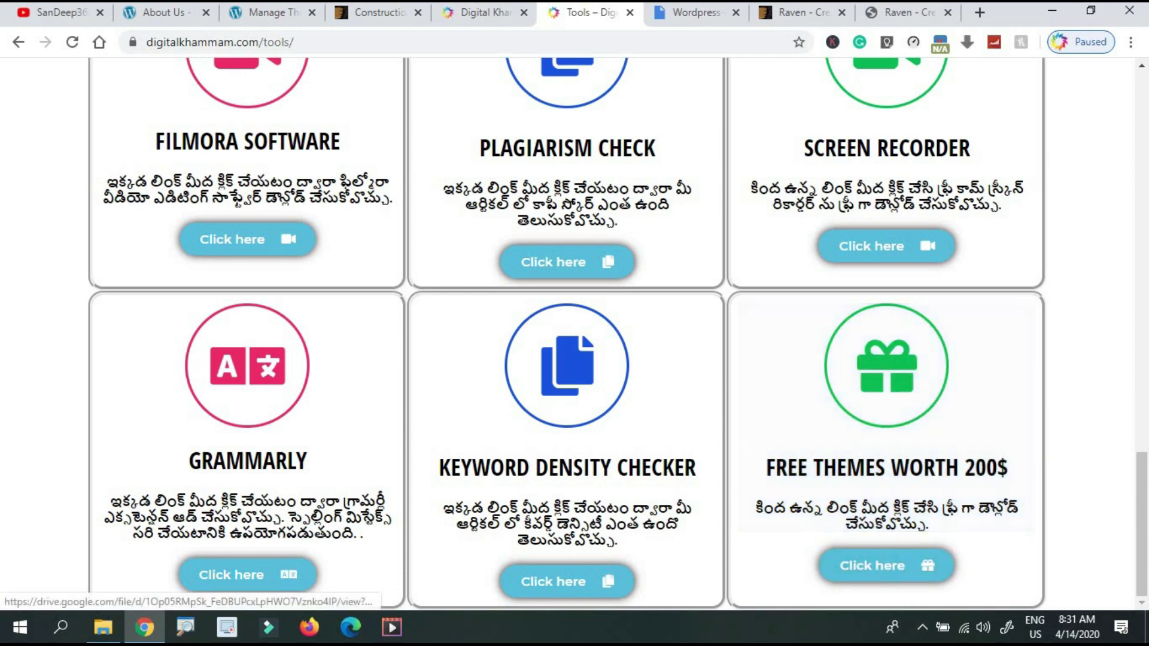
{"action": "left_click", "coordinate": [699, 13]}
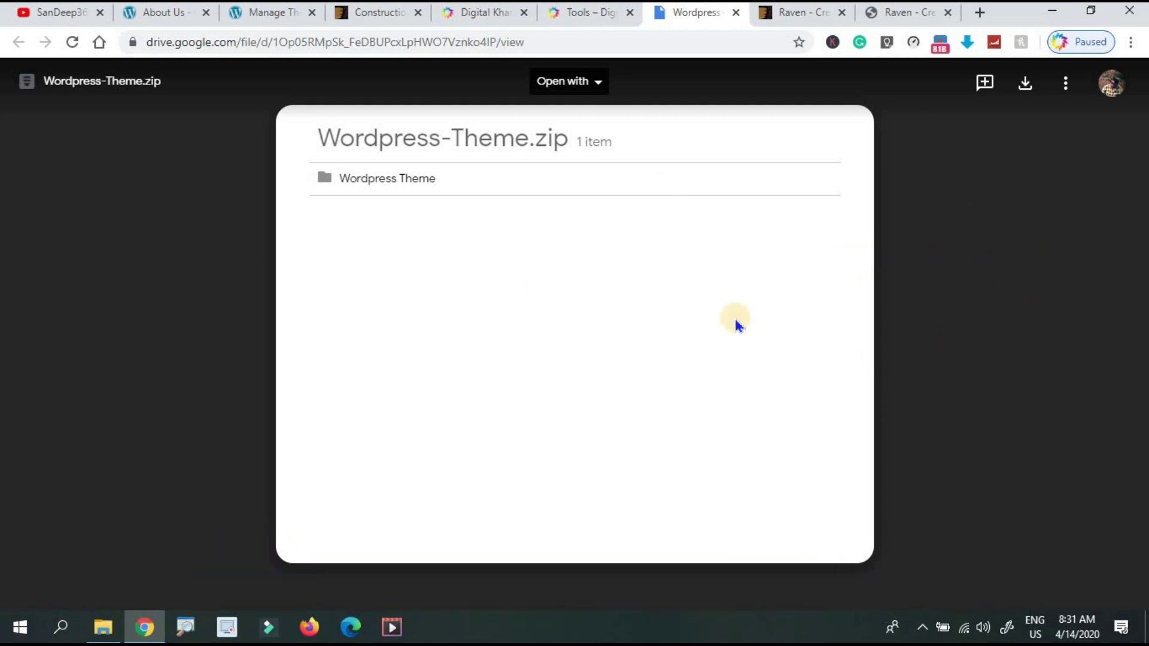
{"action": "left_click", "coordinate": [1032, 94]}
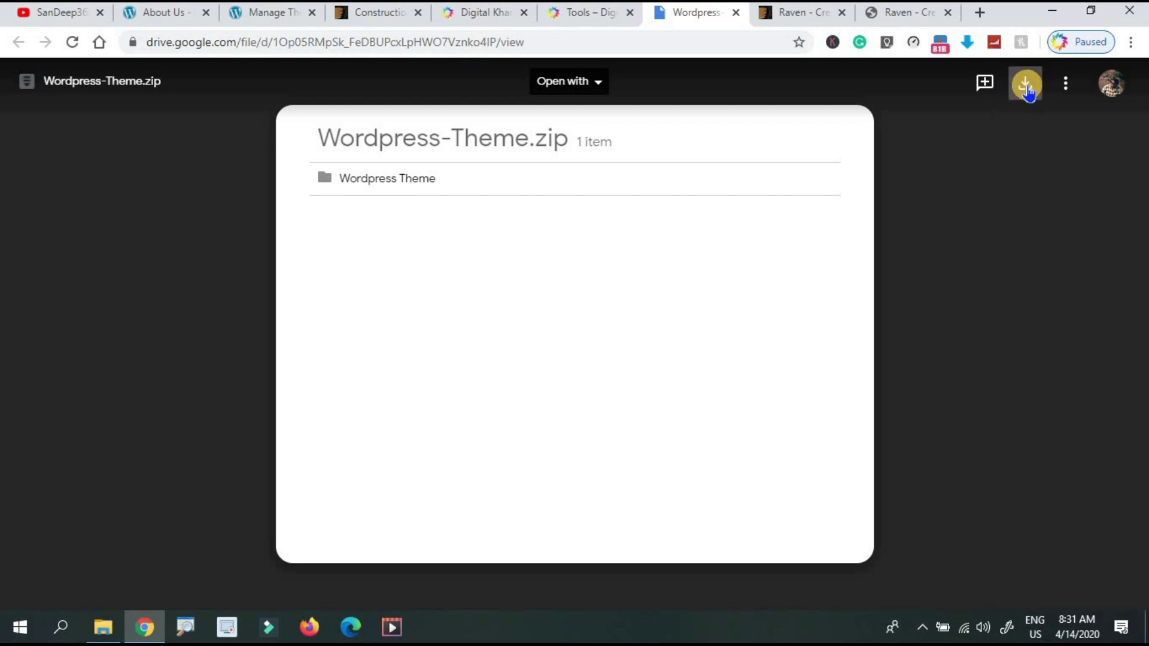
Switch to File Explorer and review the extraction options for the Wordpress-Theme archive in the wordpress premimum themes folder, without extracting it
{"action": "left_click", "coordinate": [99, 626]}
{"action": "key", "text": "BackSpace"}
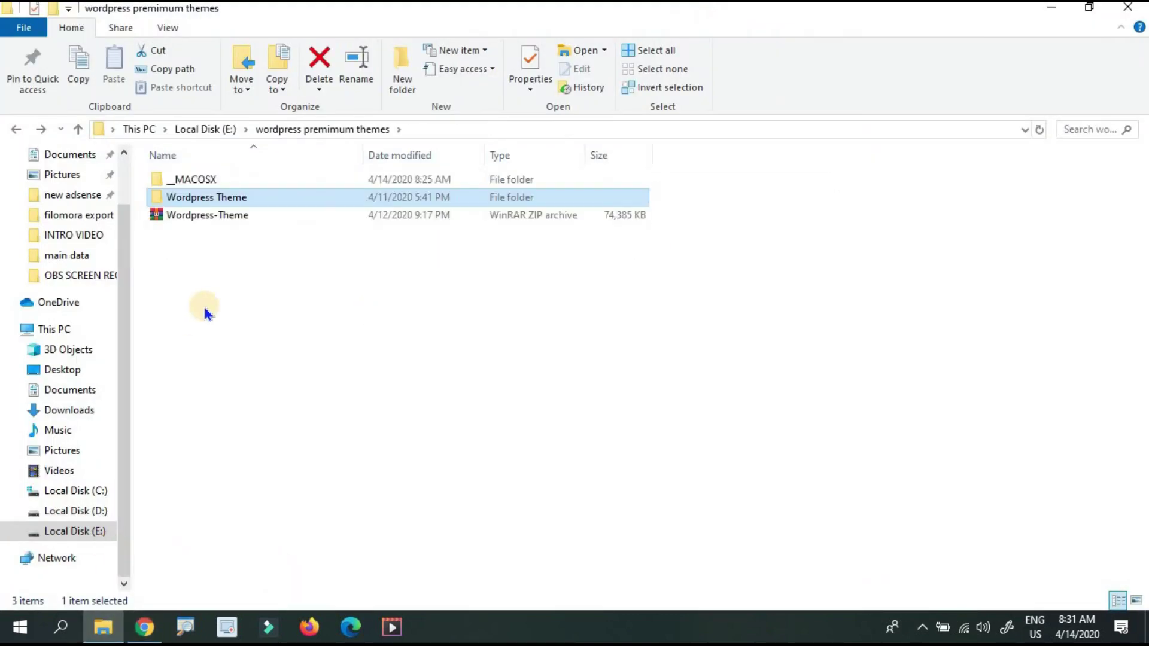
{"action": "left_click", "coordinate": [219, 238]}
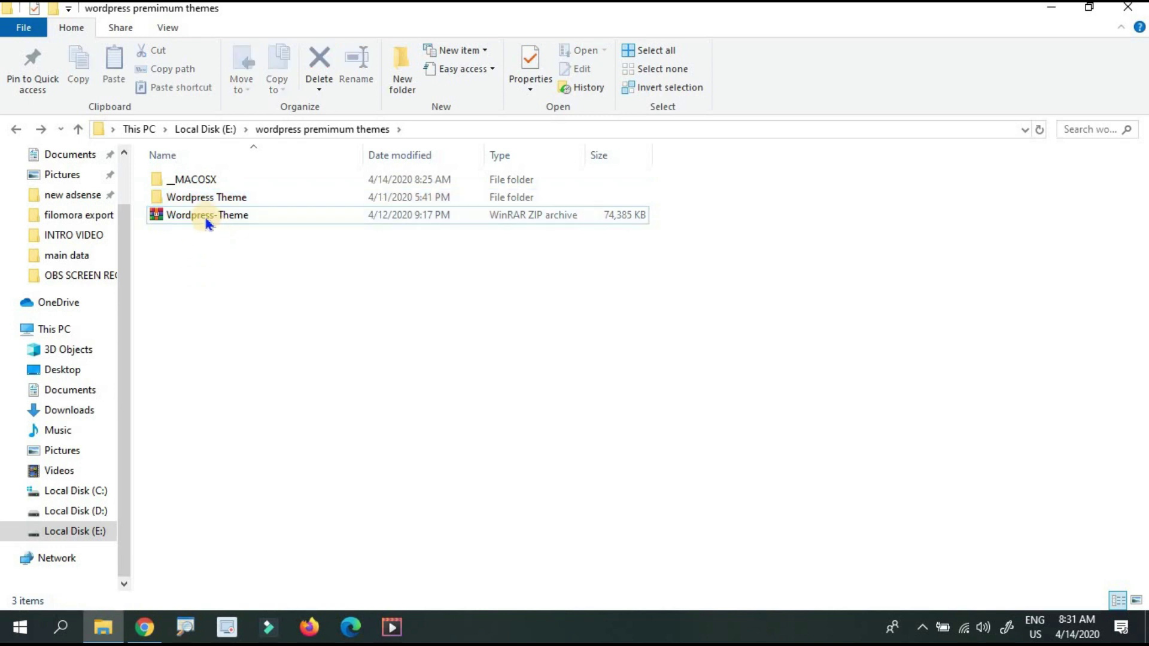
{"action": "right_click", "coordinate": [206, 221]}
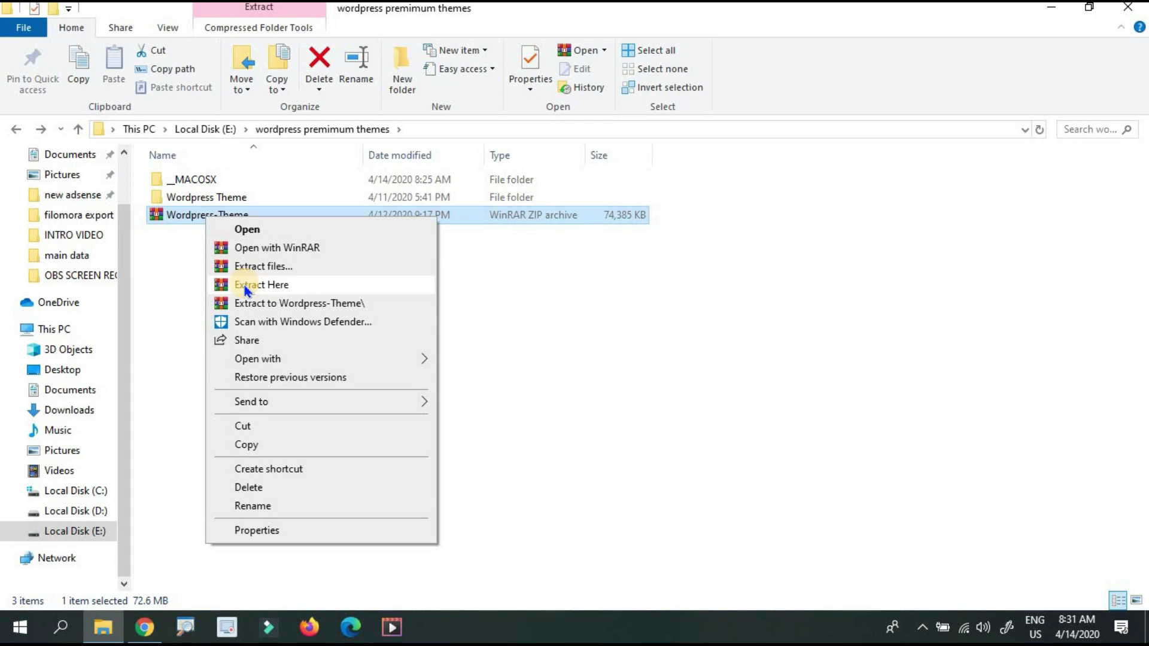
{"action": "left_click", "coordinate": [513, 313]}
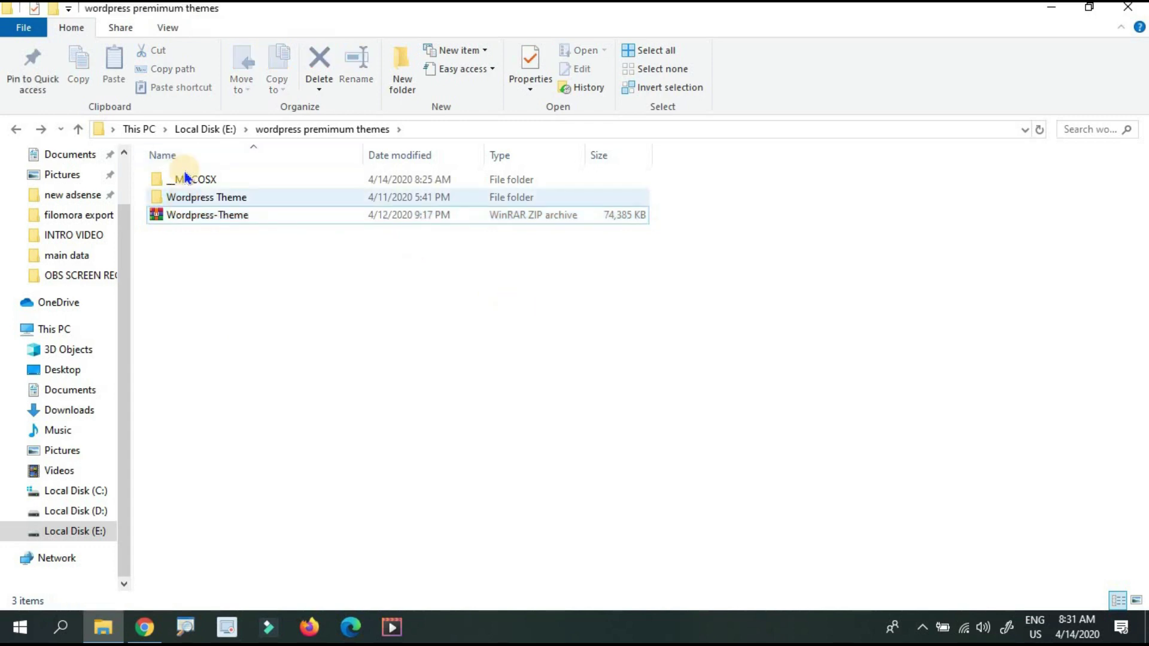
Open the extracted Wordpress Theme folder and examine the theme folders, from Construction to Seline - Photography & Portfolio
{"action": "double_click", "coordinate": [211, 202]}
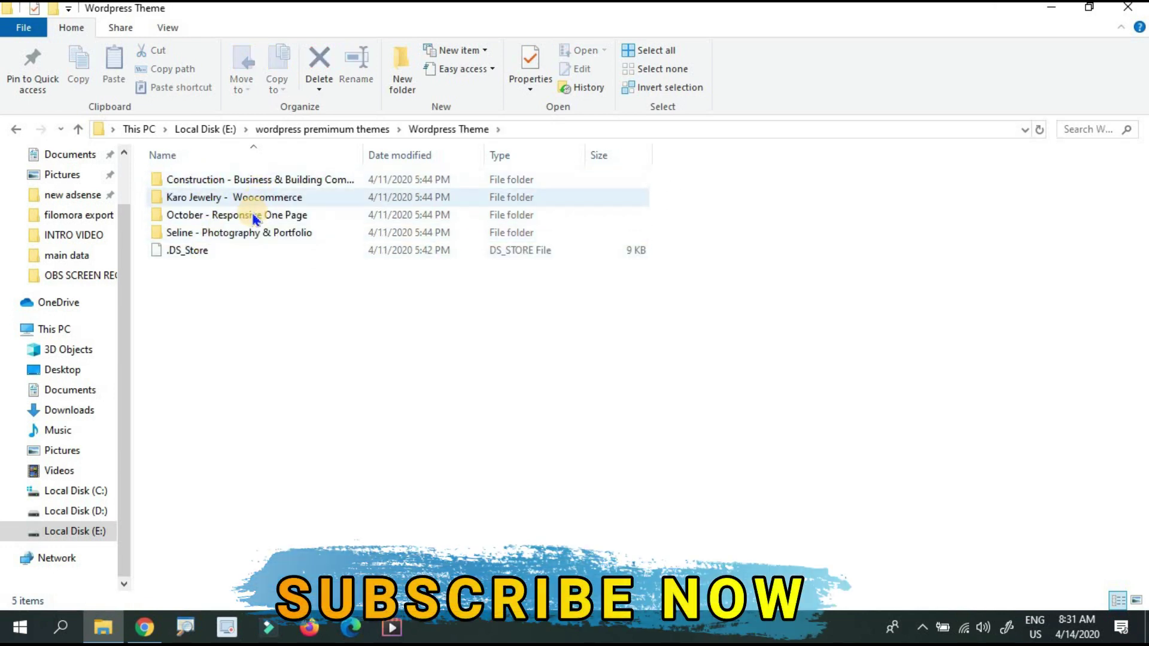
{"action": "left_click", "coordinate": [239, 173]}
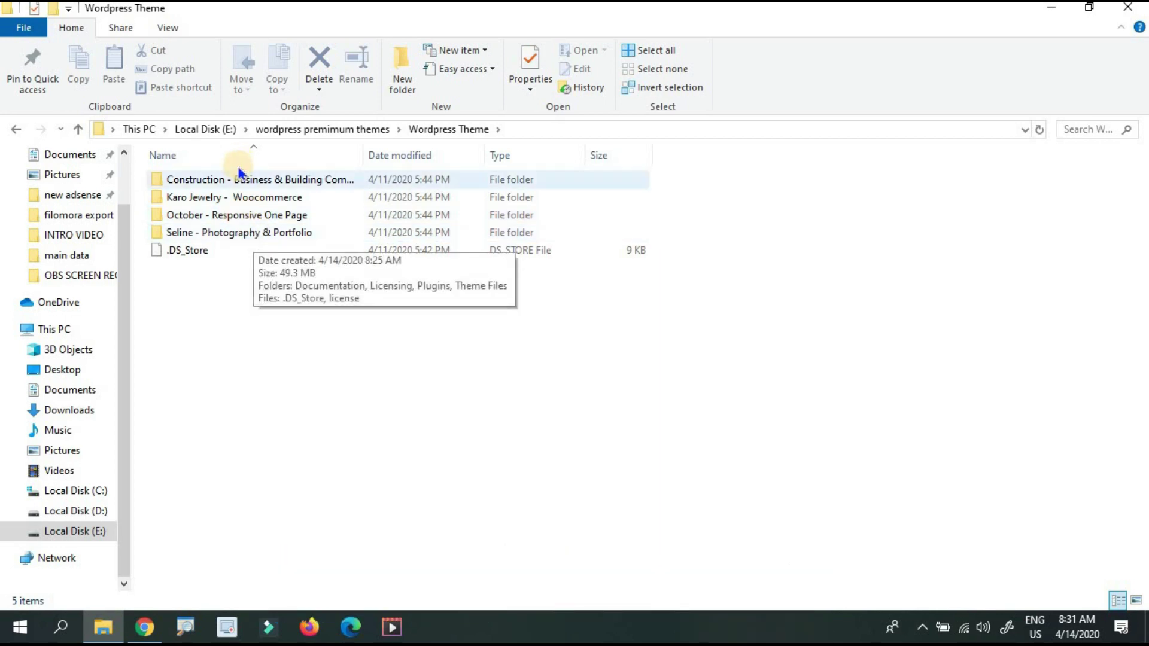
{"action": "left_click", "coordinate": [235, 237]}
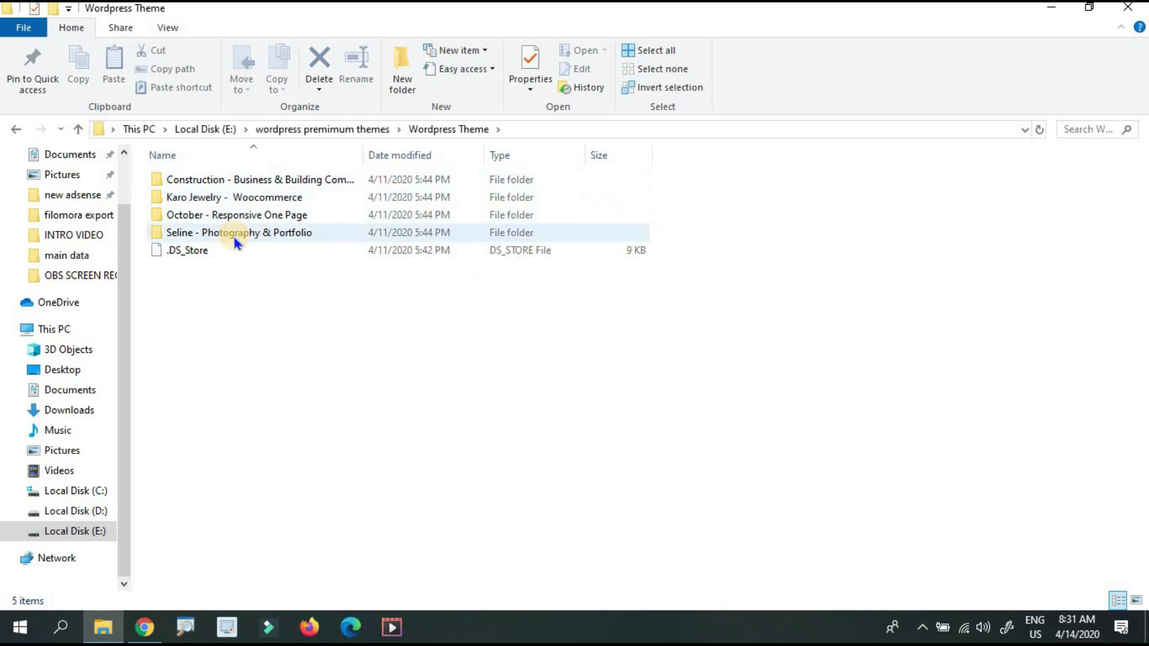
Open the Theme Files folder of Seline - Photography & Portfolio and examine the seline and seline-child-theme archives
{"action": "double_click", "coordinate": [234, 237]}
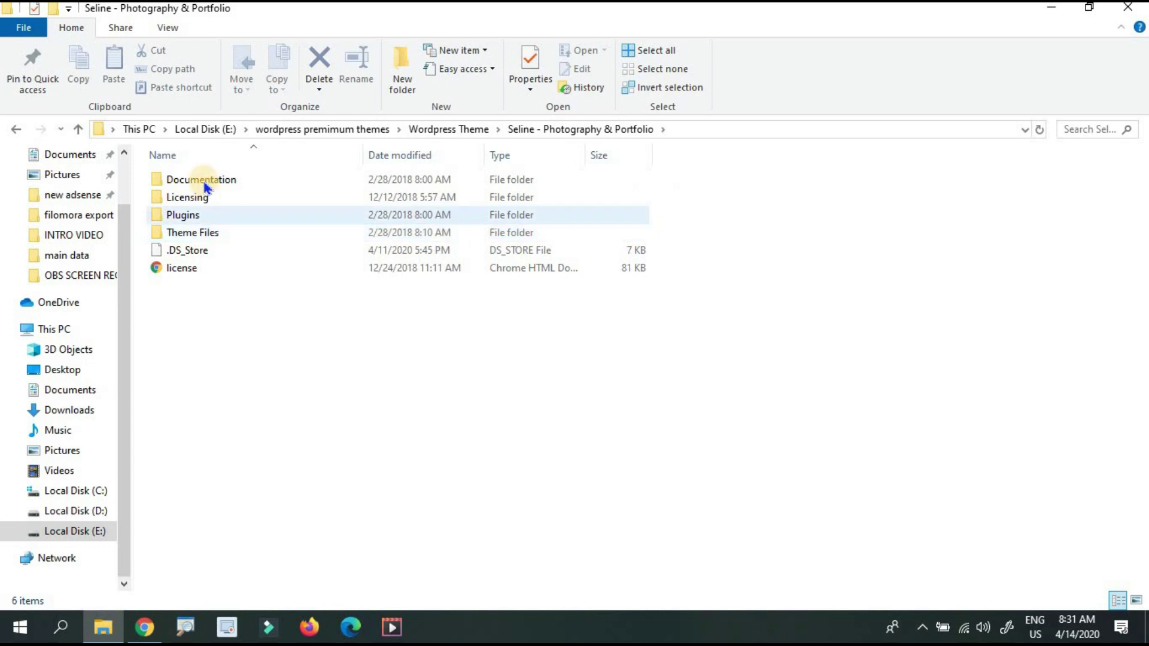
{"action": "double_click", "coordinate": [204, 238]}
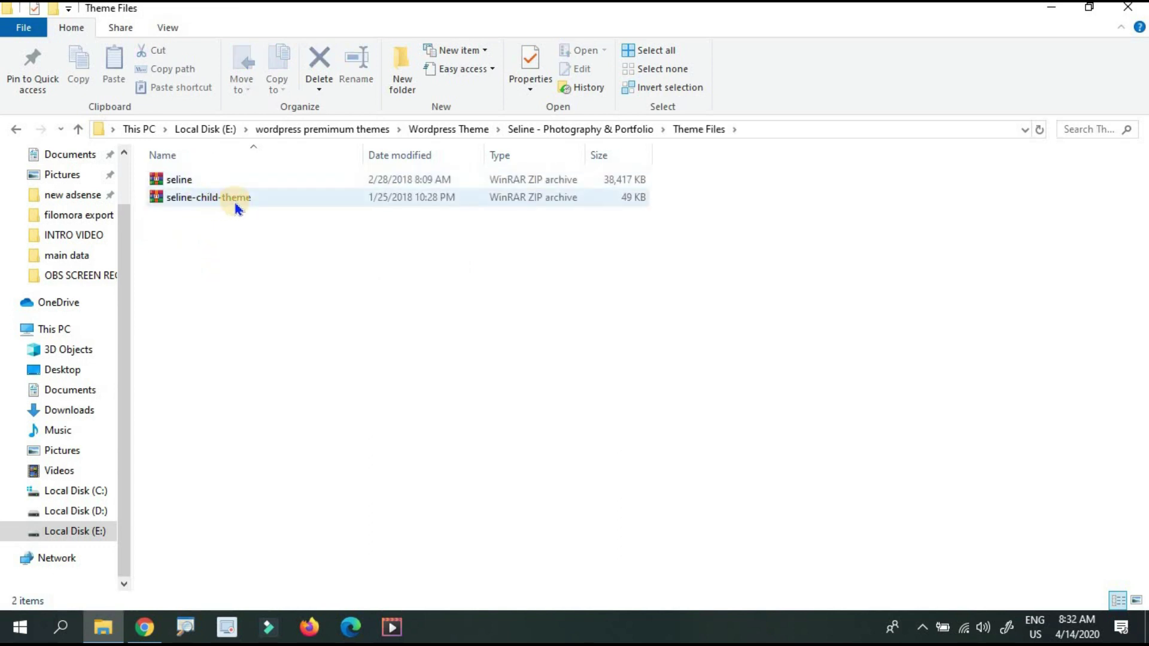
{"action": "left_click", "coordinate": [187, 182]}
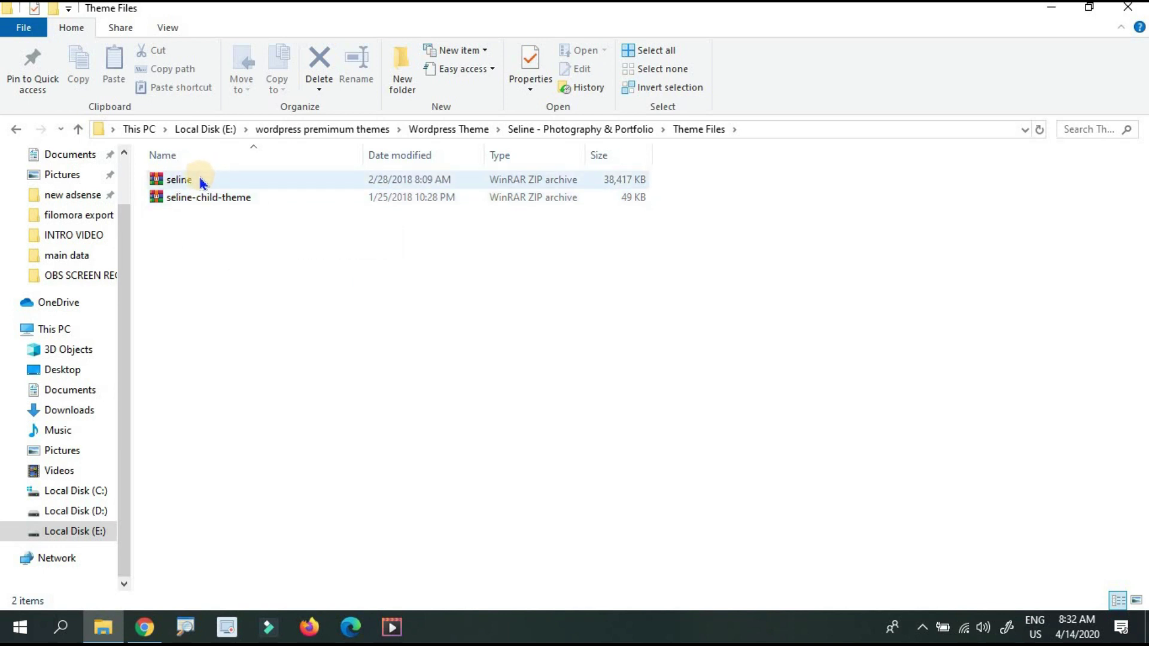
{"action": "left_click", "coordinate": [257, 359]}
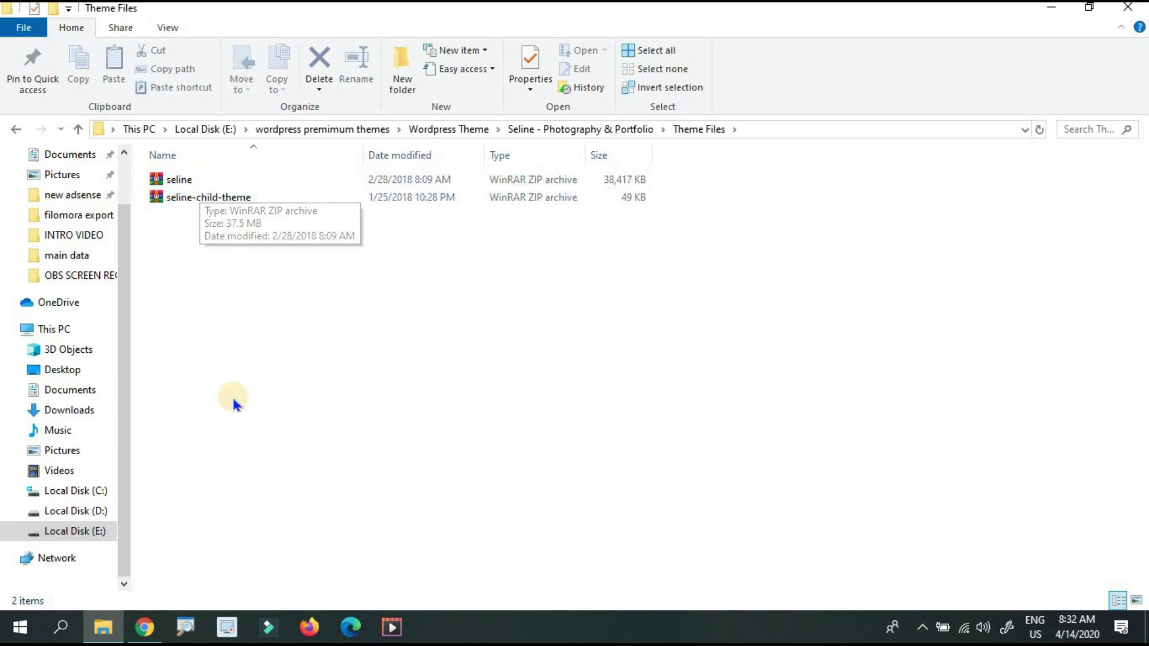
Switch to Chrome and open the theme upload form from the Crypto World site's WordPress themes page
{"action": "left_click", "coordinate": [143, 627]}
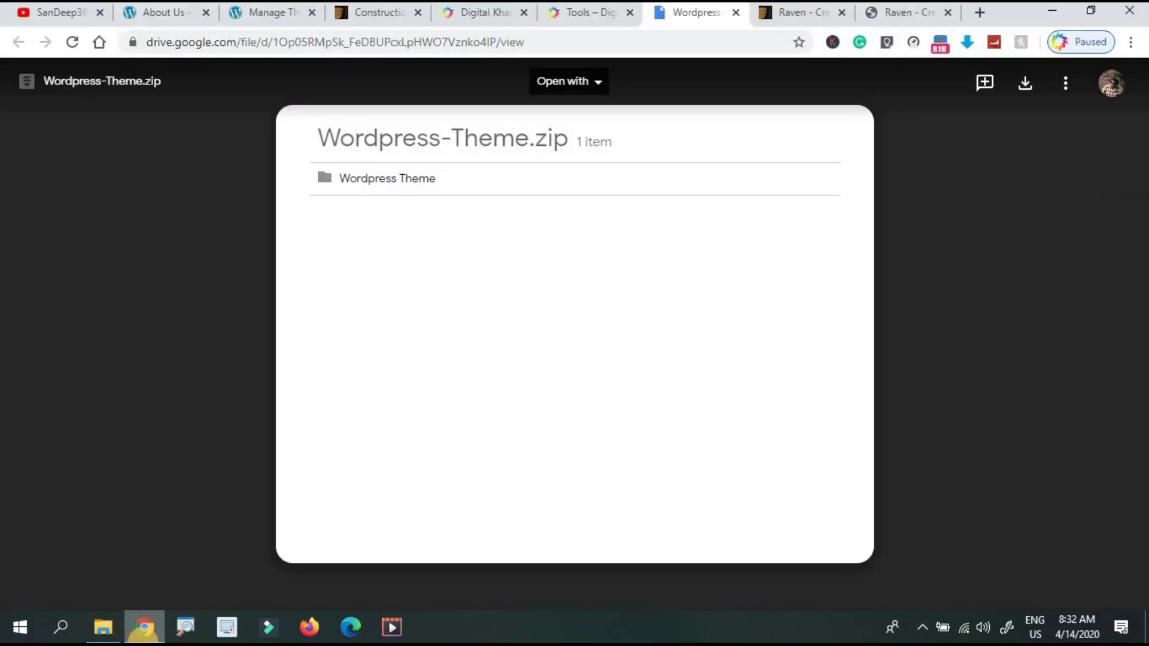
{"action": "left_click", "coordinate": [160, 16]}
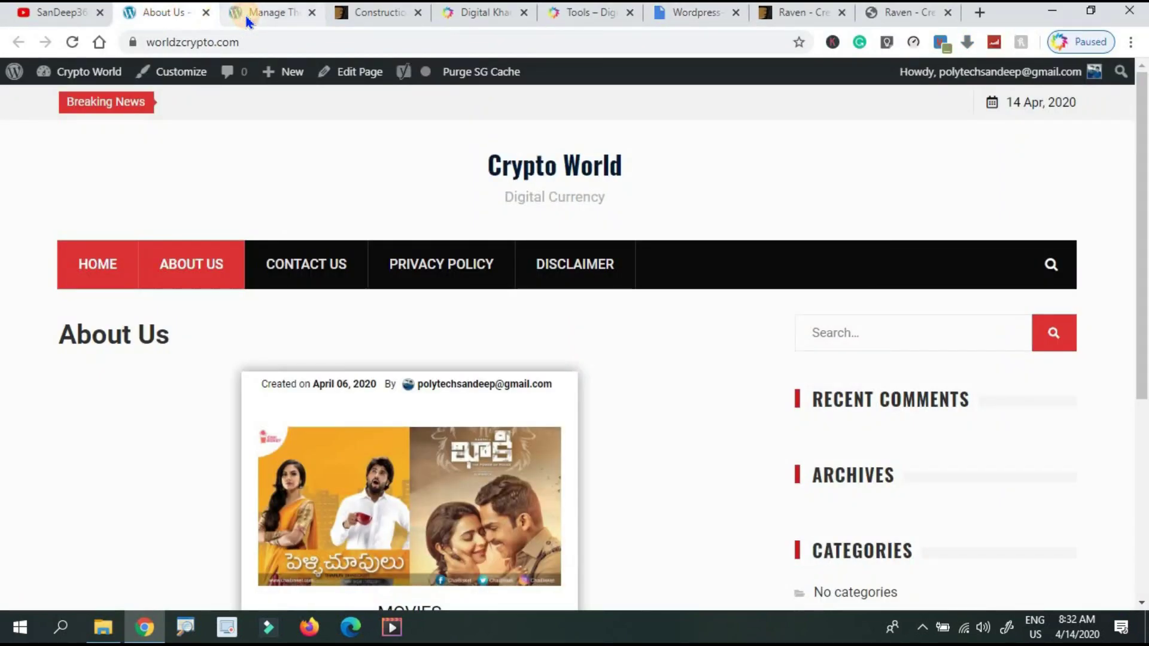
{"action": "left_click", "coordinate": [247, 18]}
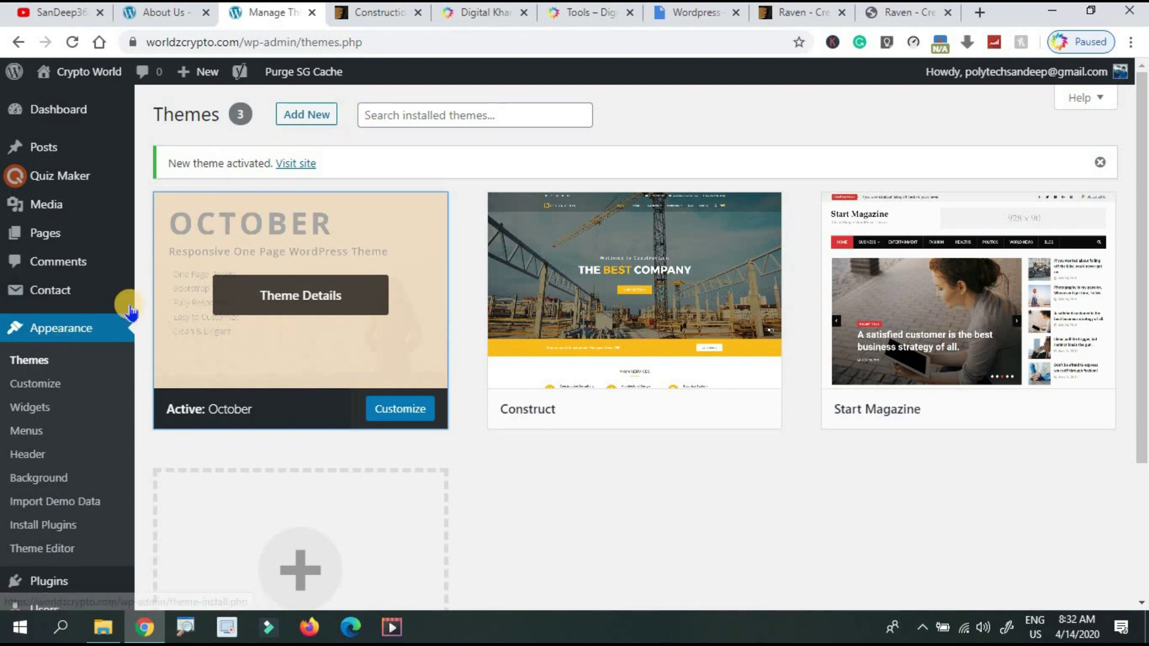
{"action": "left_click", "coordinate": [298, 117]}
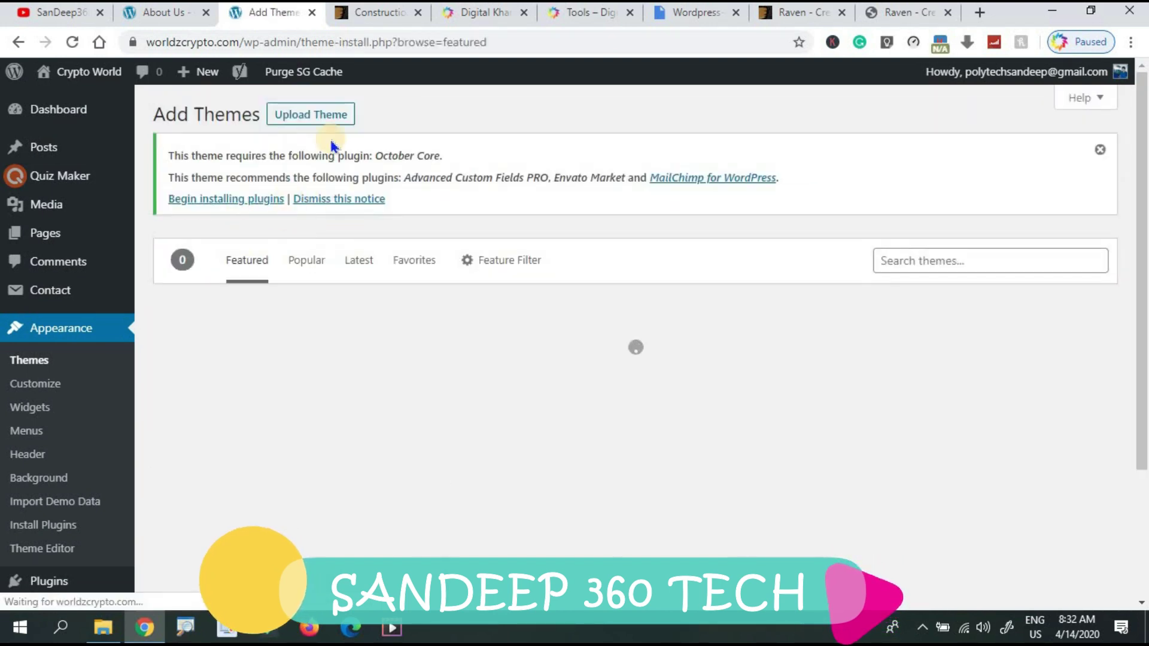
{"action": "left_click", "coordinate": [326, 118]}
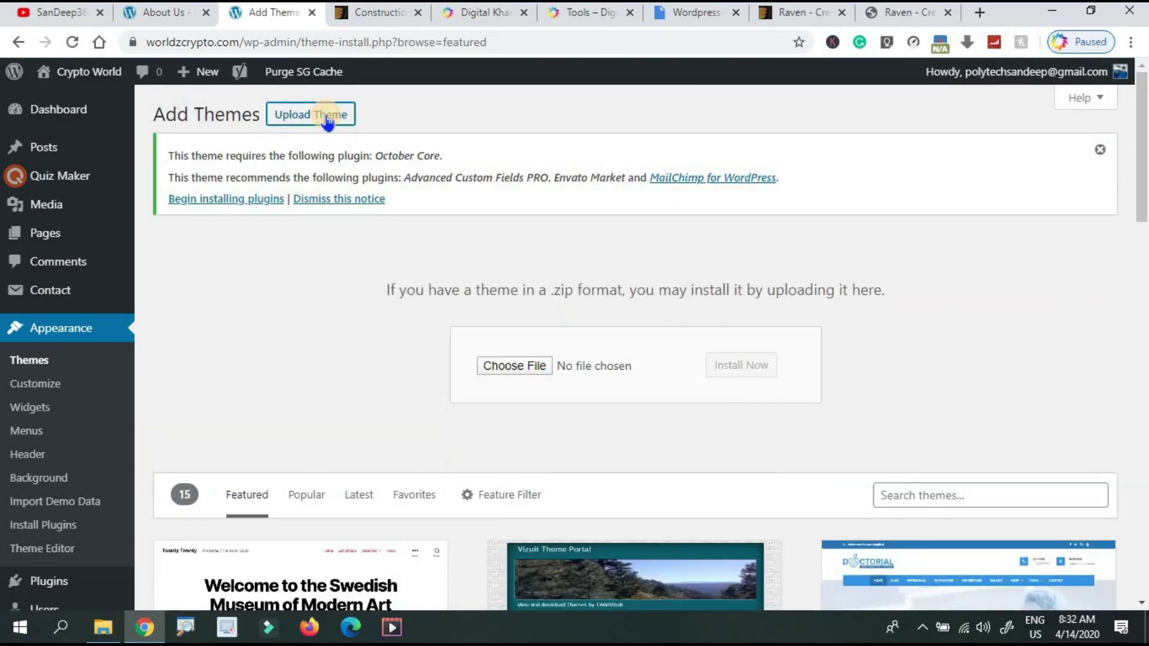
Choose seline.zip from the Seline Theme Files folder and start installing it as a WordPress theme
{"action": "left_click", "coordinate": [503, 366]}
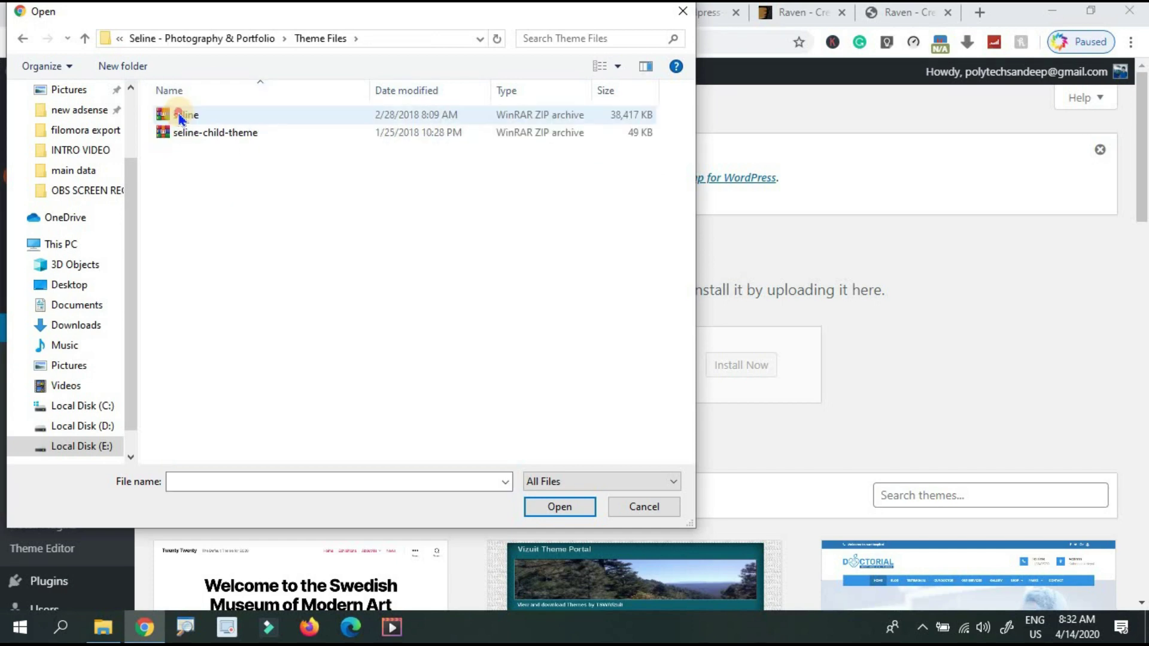
{"action": "left_click", "coordinate": [181, 115]}
{"action": "left_click", "coordinate": [544, 508]}
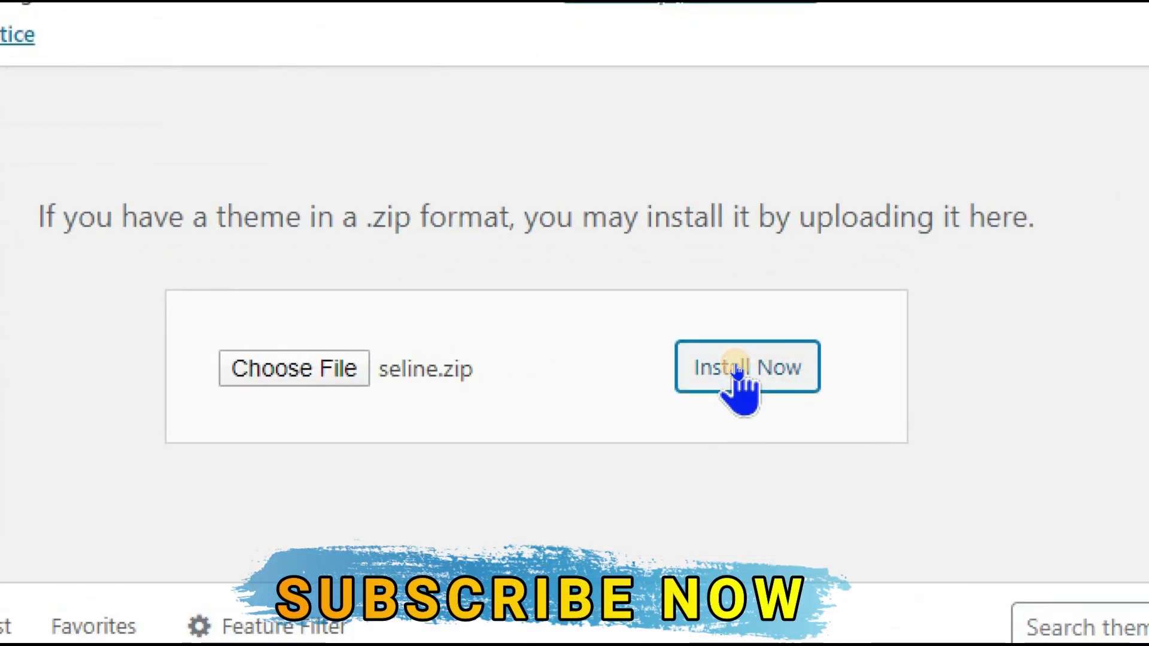
{"action": "left_click", "coordinate": [737, 370]}
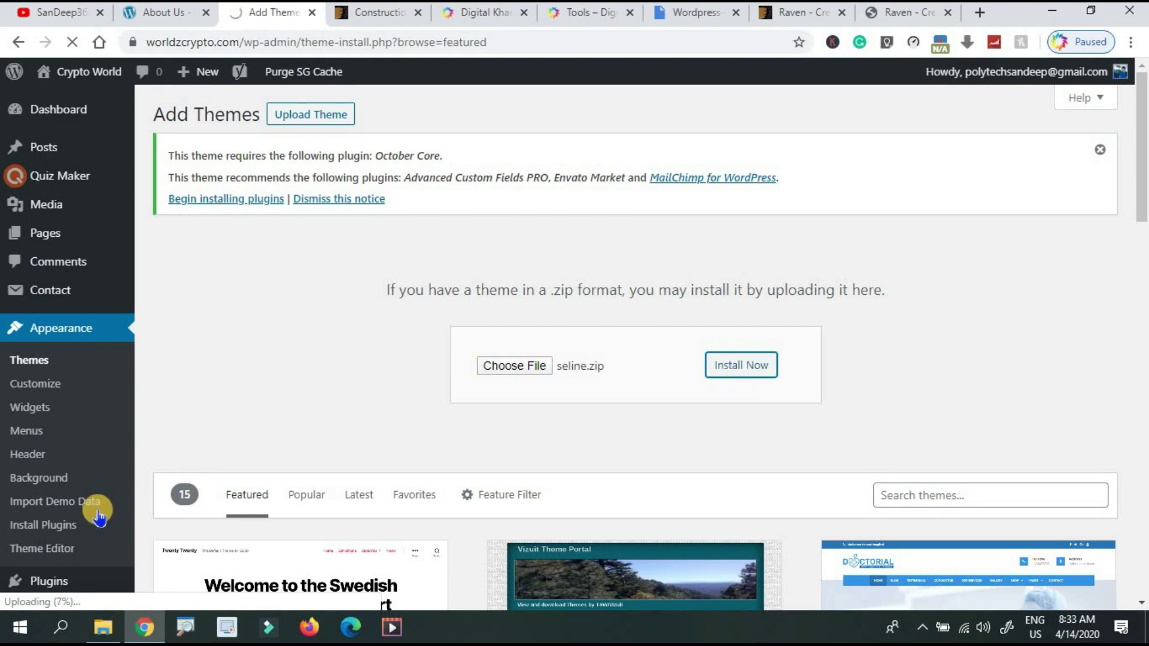
Switch to File Explorer, examine the Seline theme's Documentation and Plugins folders, go back up to Wordpress Theme, and return to Chrome
{"action": "left_click", "coordinate": [103, 622]}
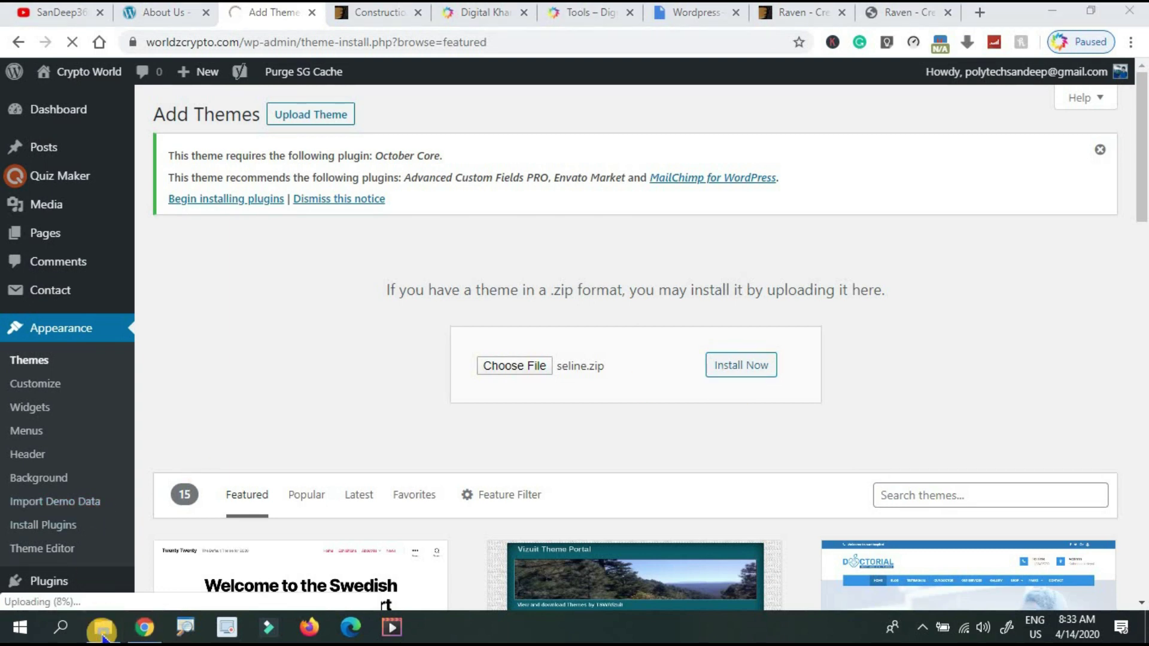
{"action": "key", "text": "alt+Up"}
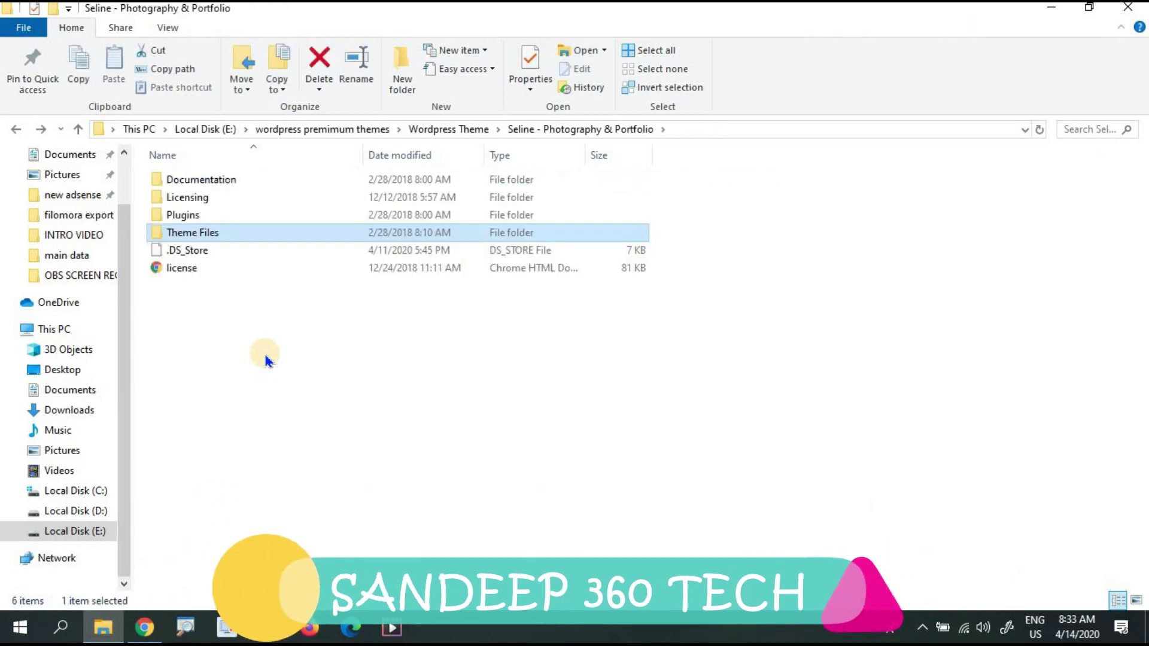
{"action": "double_click", "coordinate": [205, 181]}
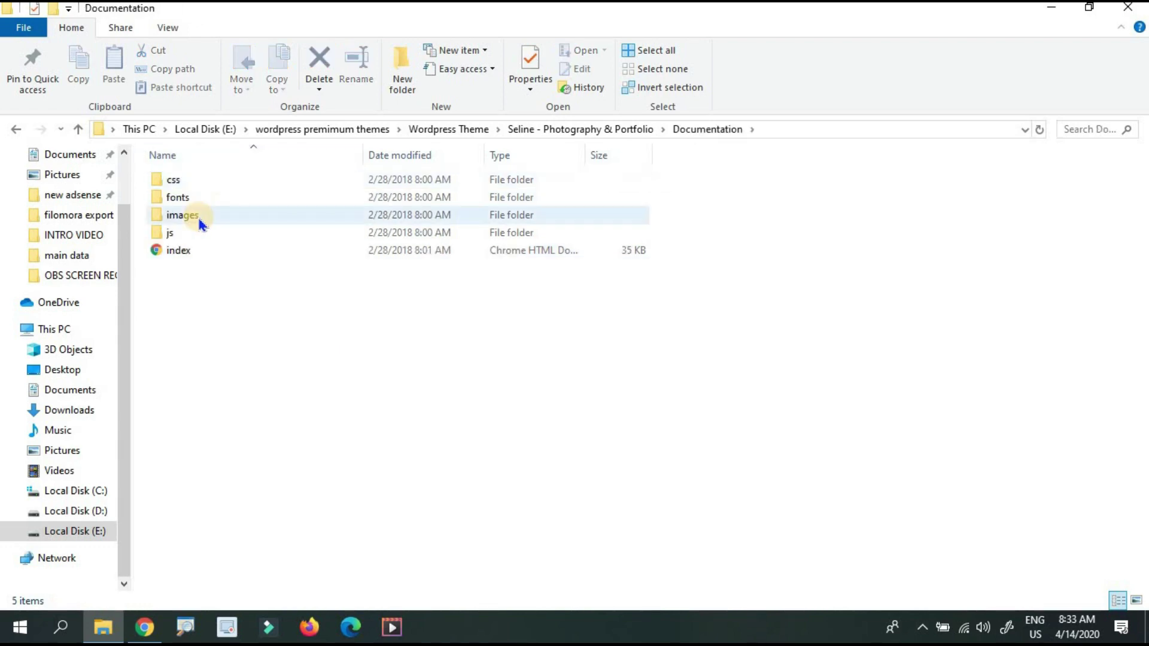
{"action": "key", "text": "BackSpace"}
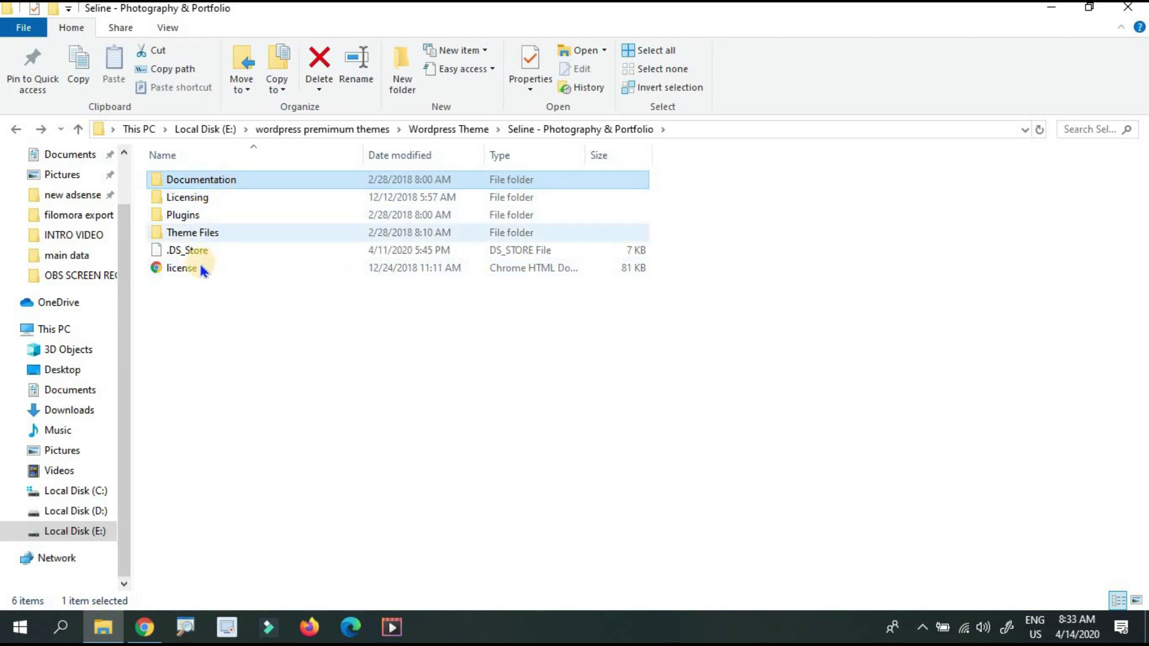
{"action": "double_click", "coordinate": [202, 217]}
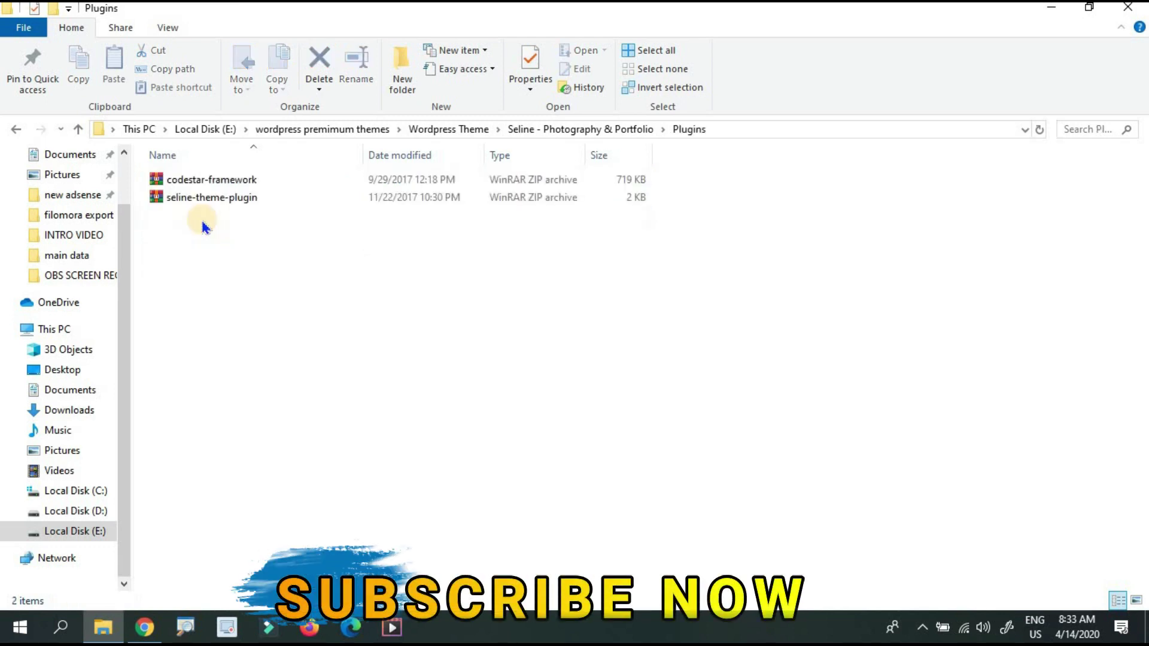
{"action": "key", "text": "alt+Left"}
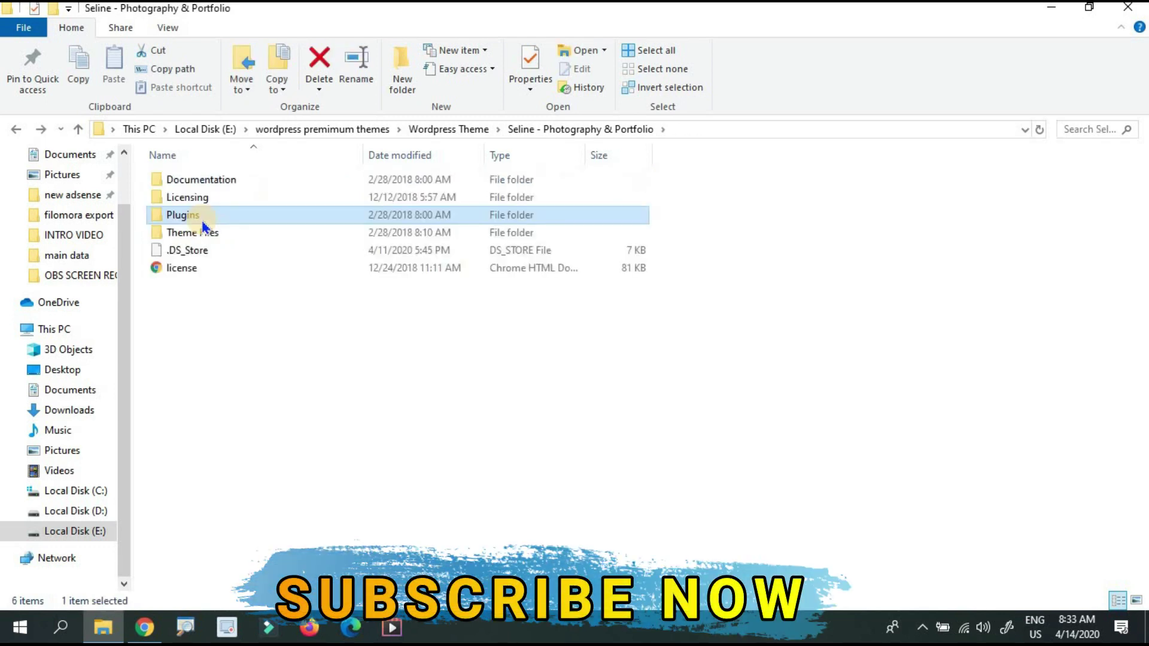
{"action": "key", "text": "alt+Left"}
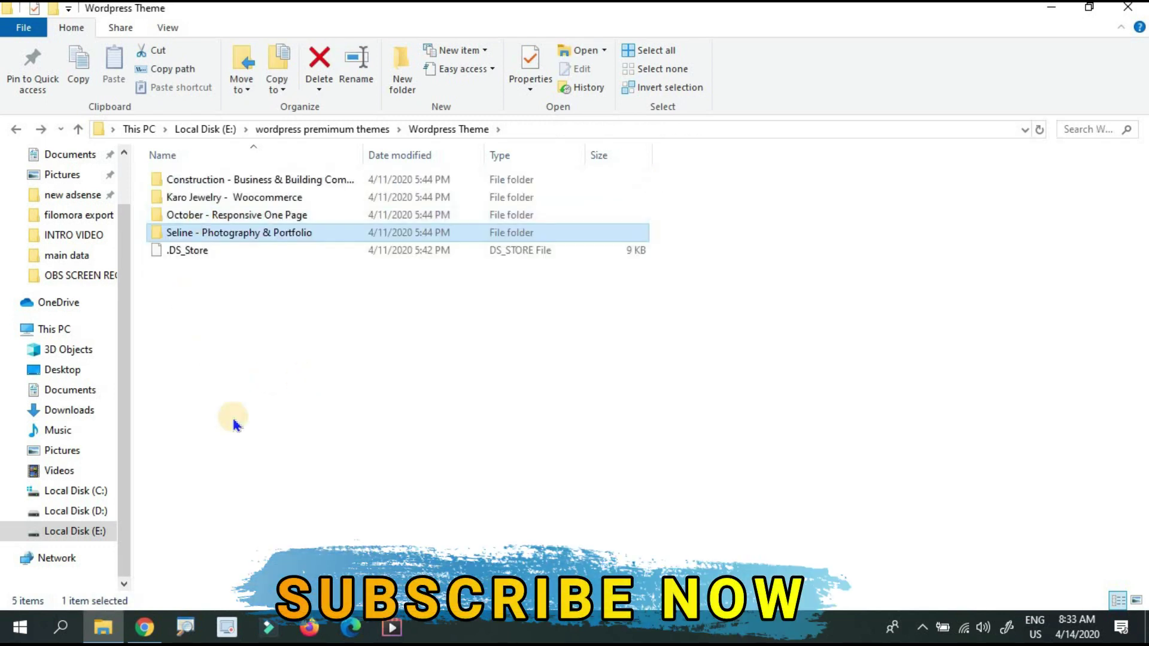
{"action": "left_click", "coordinate": [143, 626]}
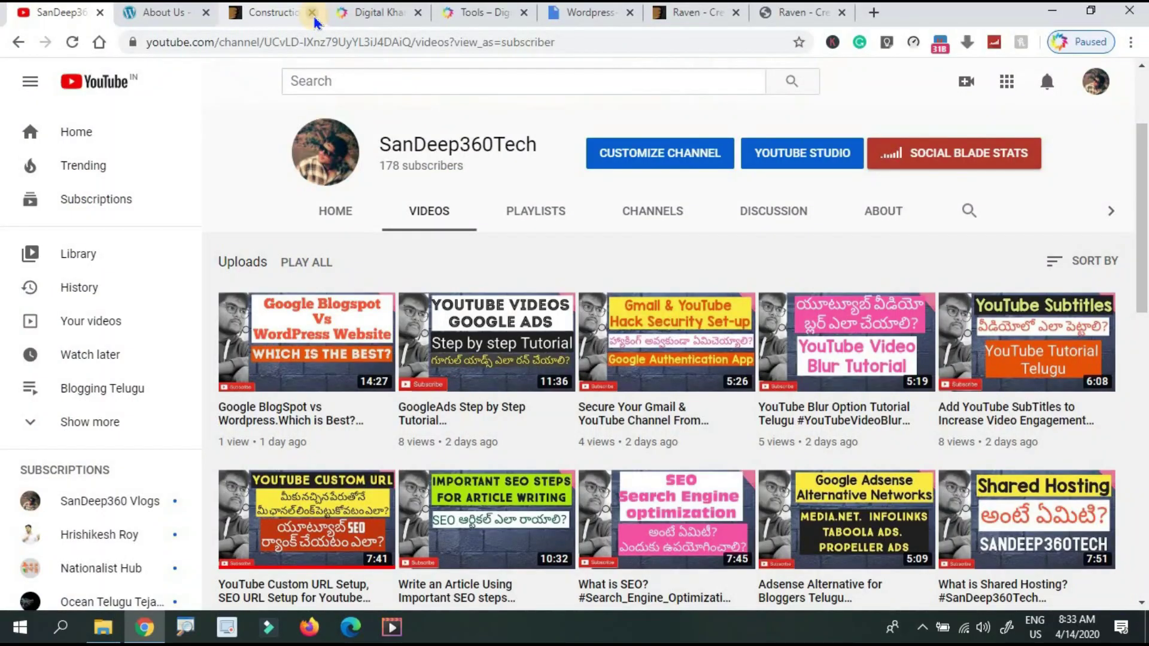